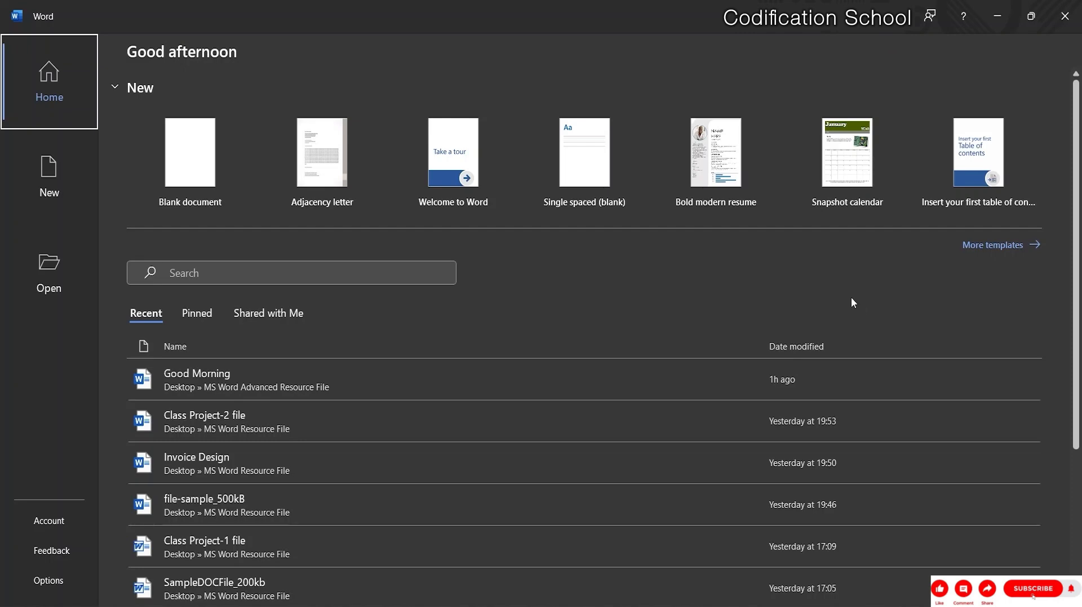
# Browse to Desktop > MS Word Advanced Resource File and open file-sample_500kB.
pyautogui.click(59, 277)
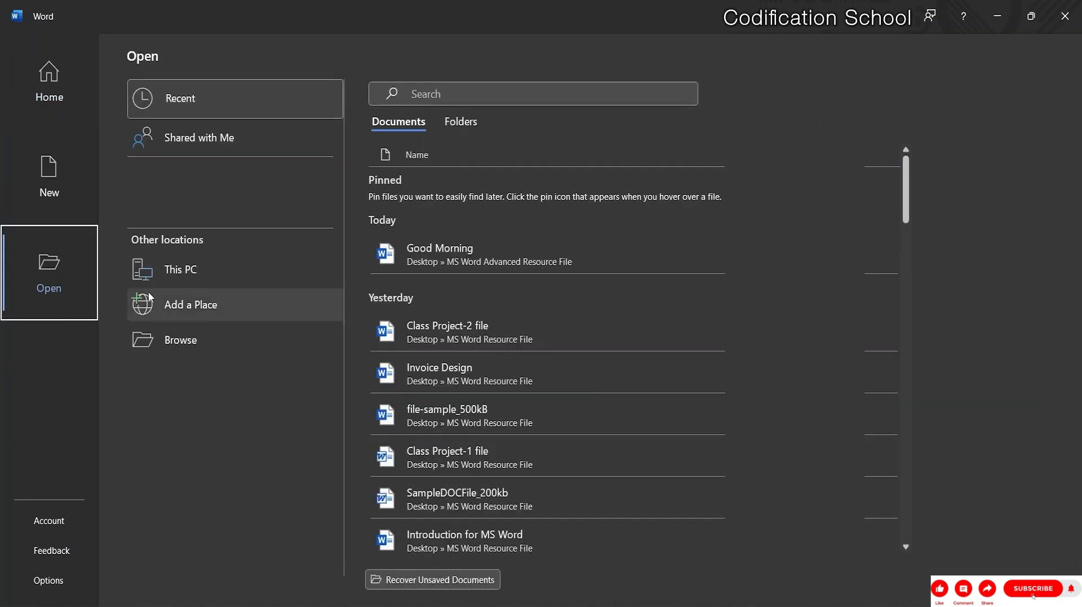
pyautogui.click(145, 272)
pyautogui.click(155, 341)
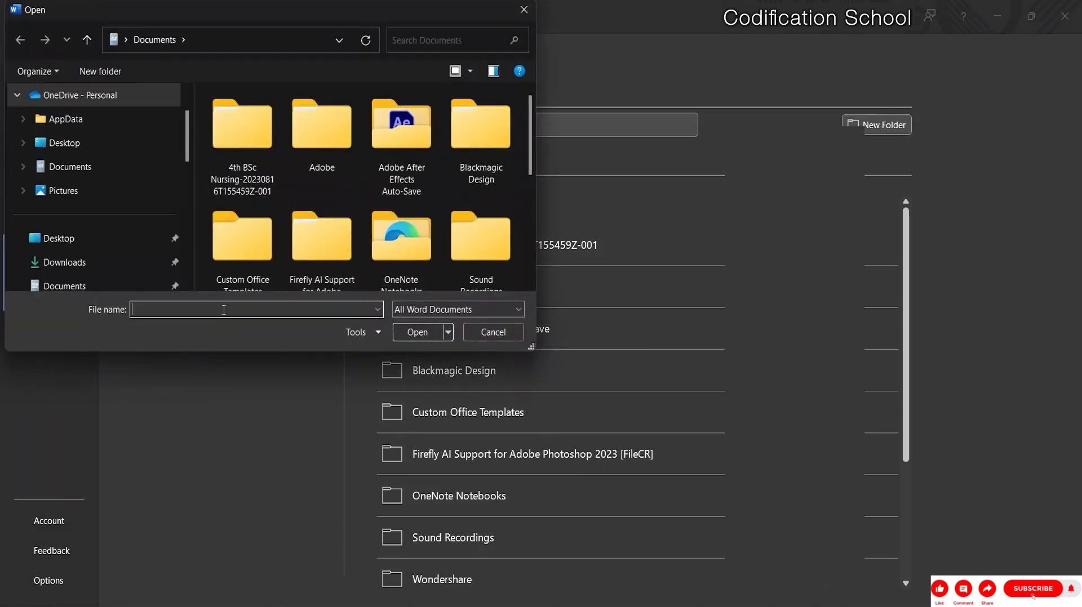
pyautogui.scroll(-1, 117, 231)
pyautogui.click(115, 241)
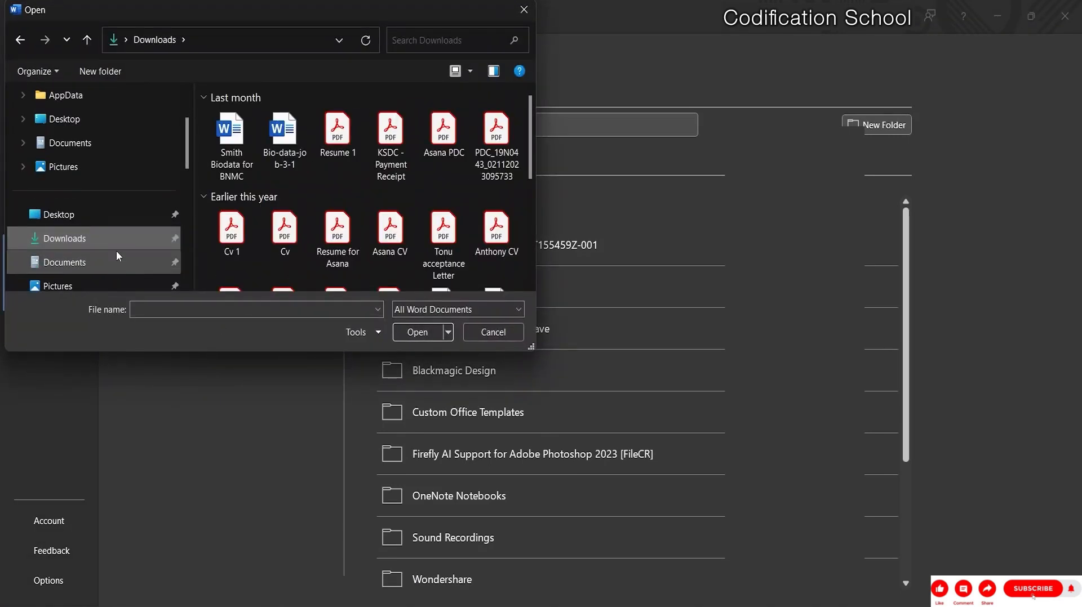
pyautogui.scroll(-3, 106, 261)
pyautogui.scroll(2, 112, 169)
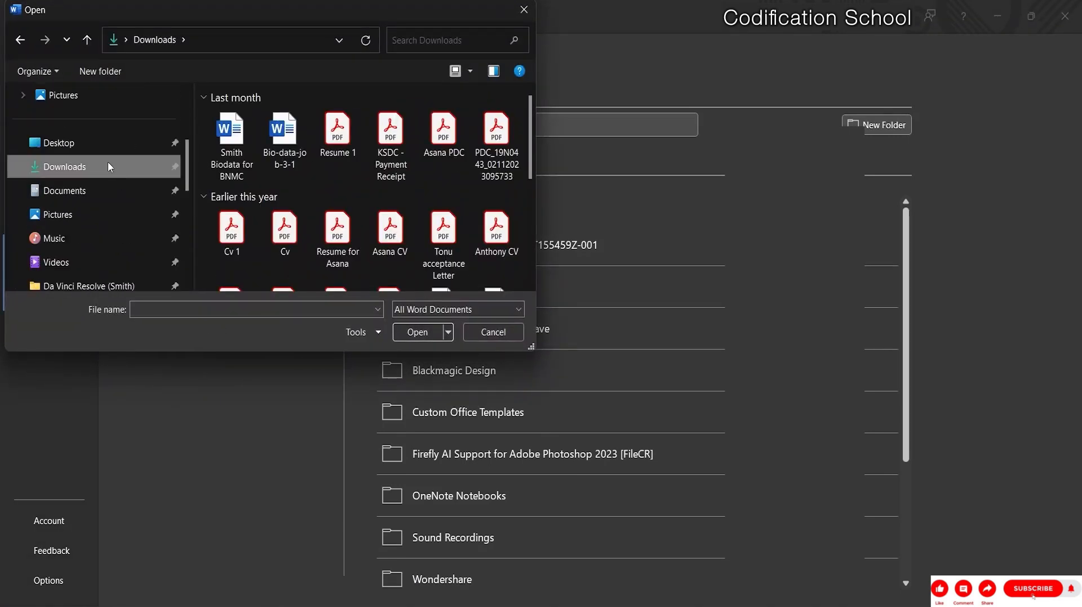
pyautogui.click(108, 140)
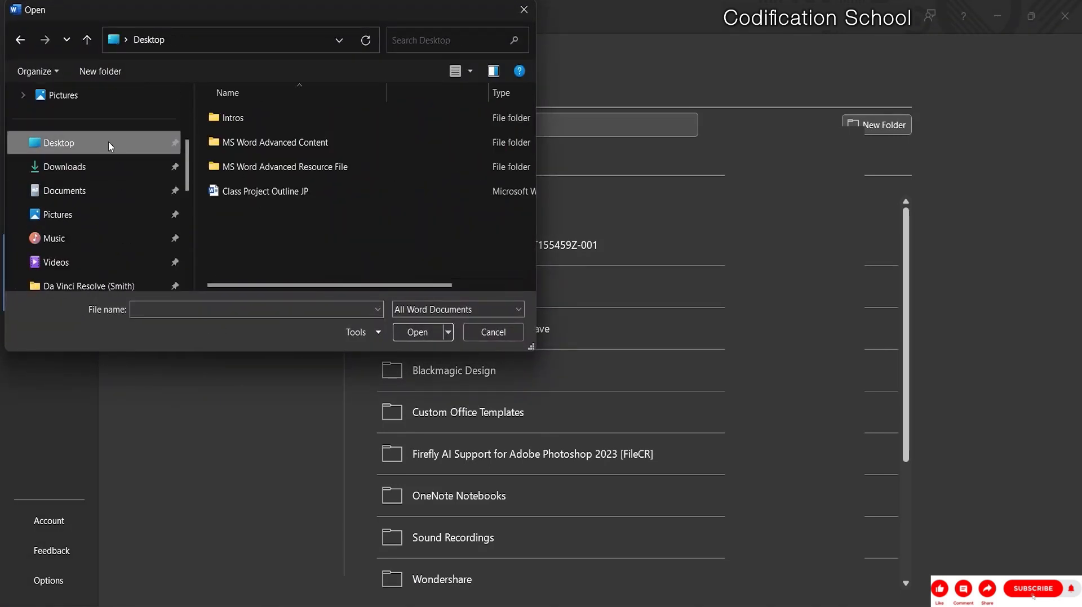
pyautogui.doubleClick(289, 172)
pyautogui.click(258, 122)
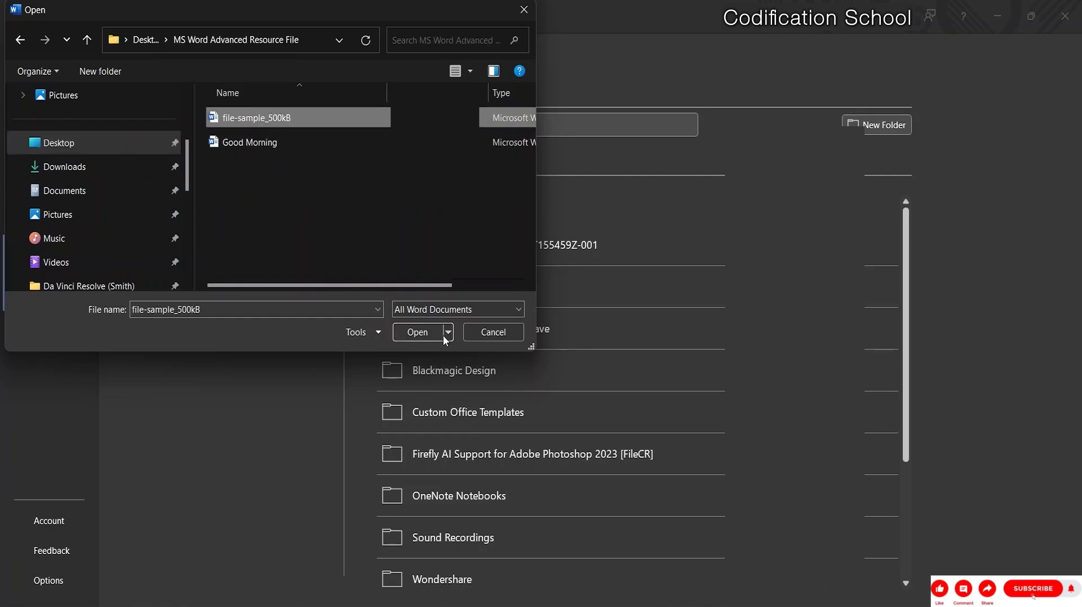
pyautogui.click(426, 332)
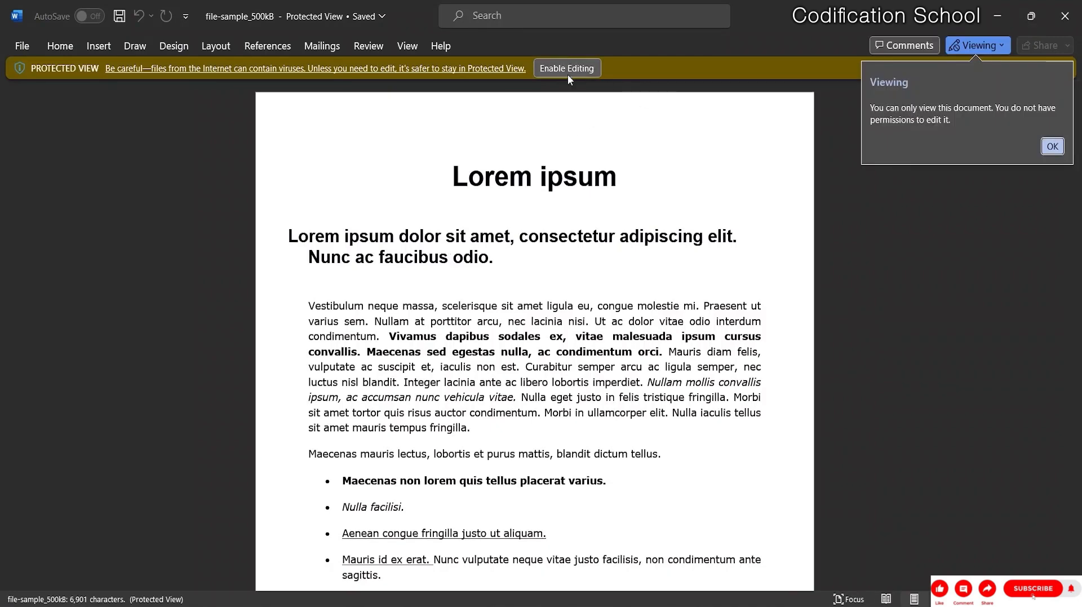
# Enable editing on file-sample_500kB, then scroll through the document and back to the top.
pyautogui.click(567, 68)
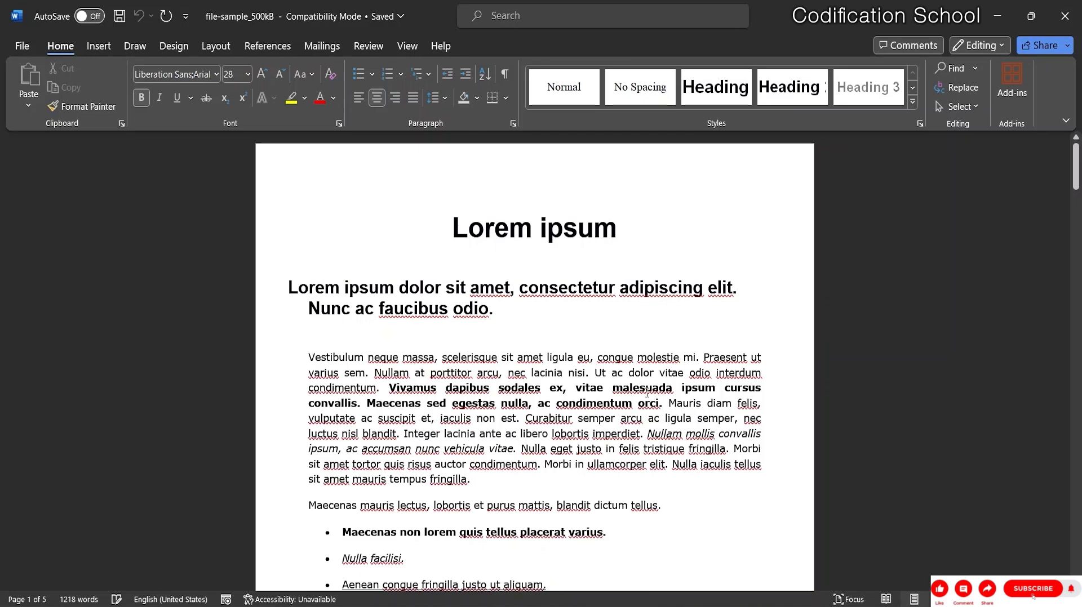
pyautogui.scroll(-8, 574, 379)
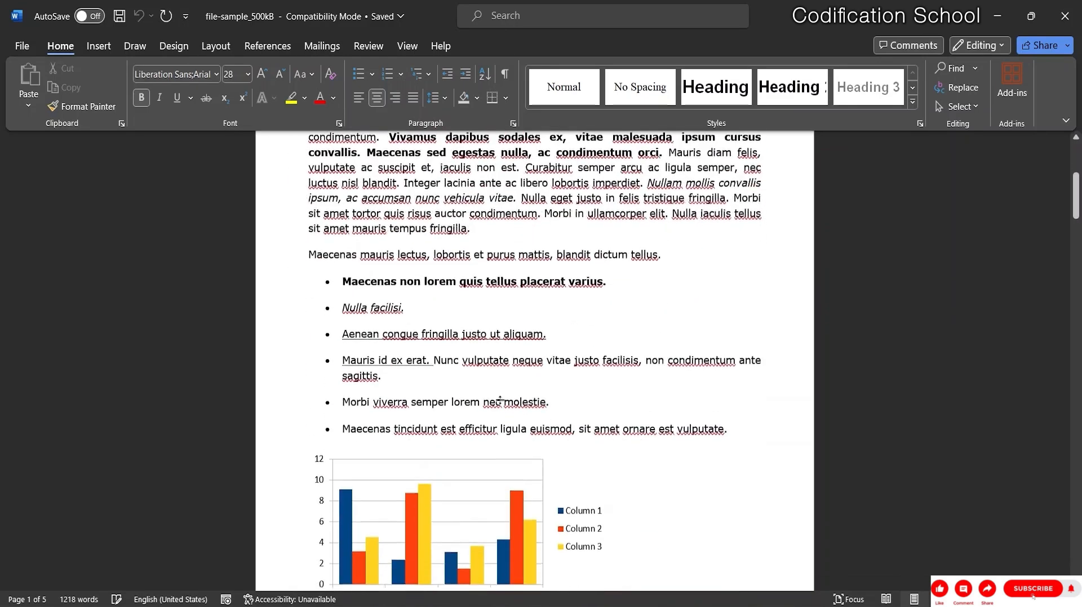
pyautogui.scroll(-3, 507, 386)
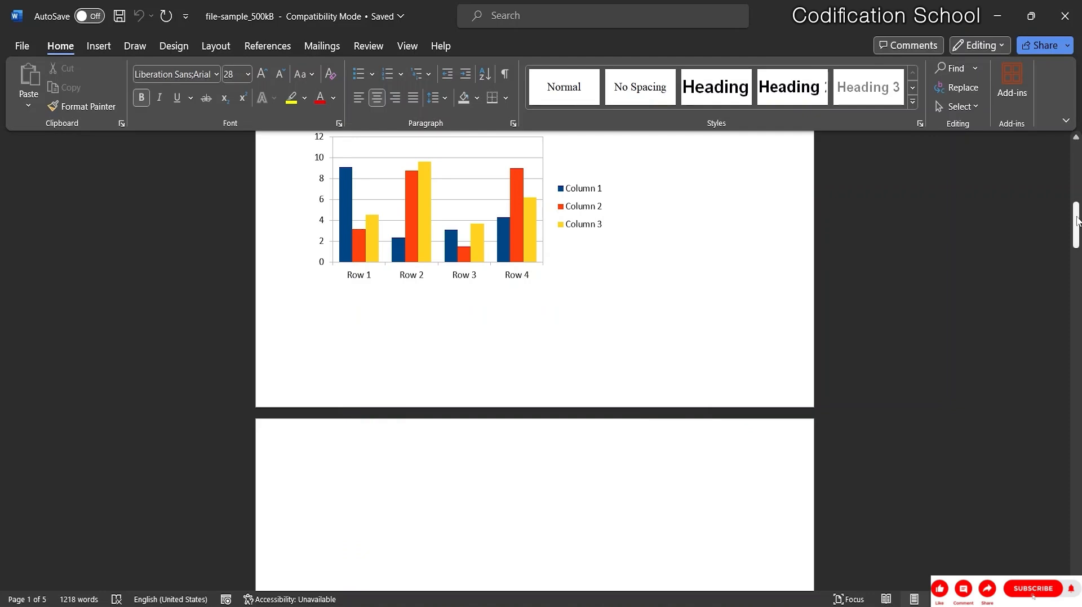
pyautogui.moveTo(1075, 225); pyautogui.dragTo(1075, 150)
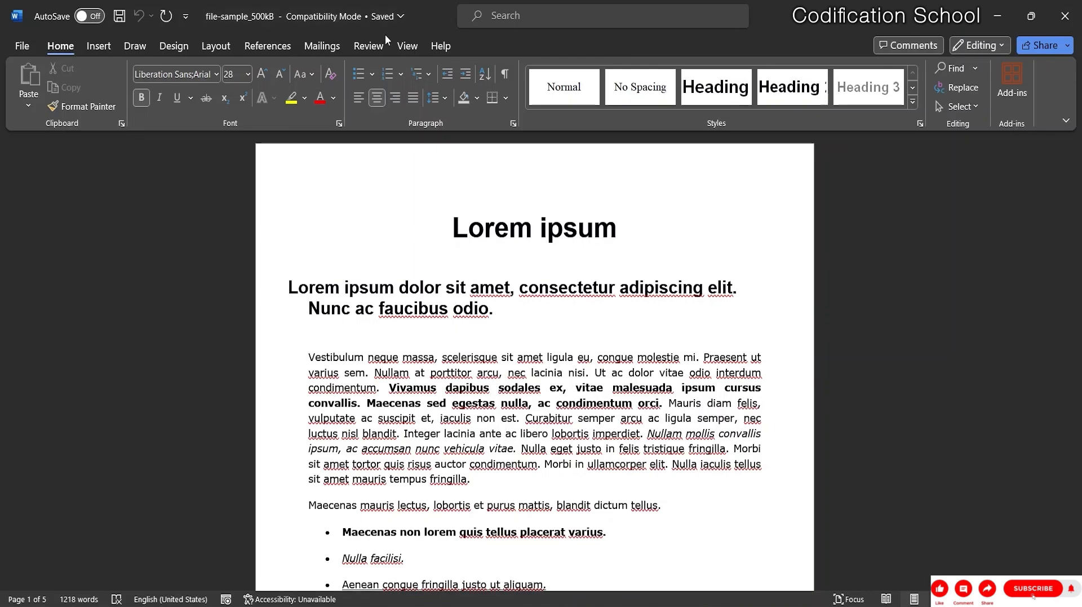
# Move through View and Layout to Review, open the Restrict Editing pane, then close it.
pyautogui.click(405, 45)
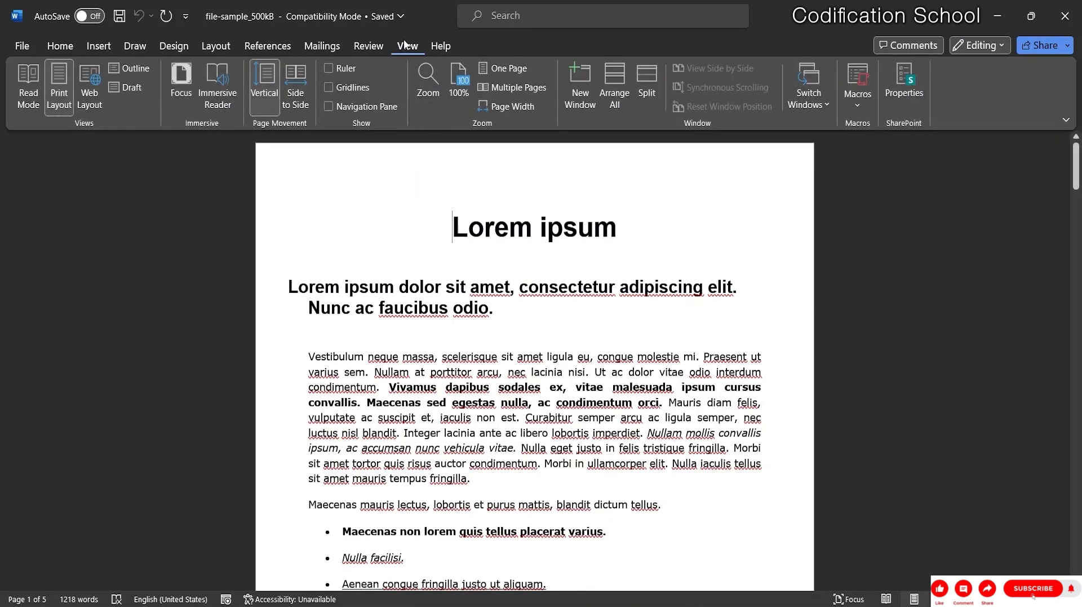
pyautogui.click(216, 47)
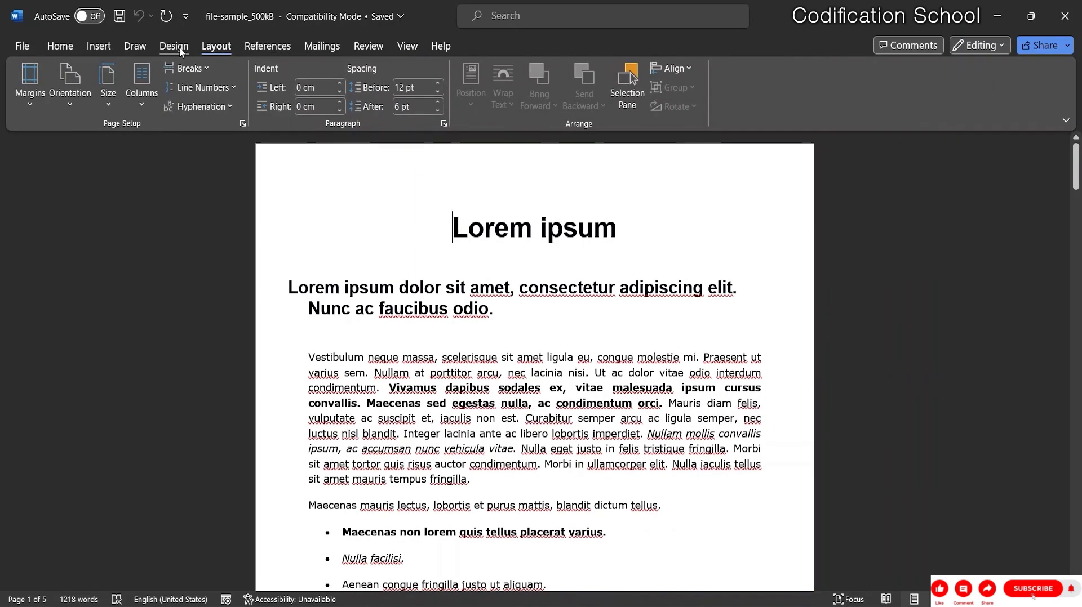
pyautogui.click(369, 46)
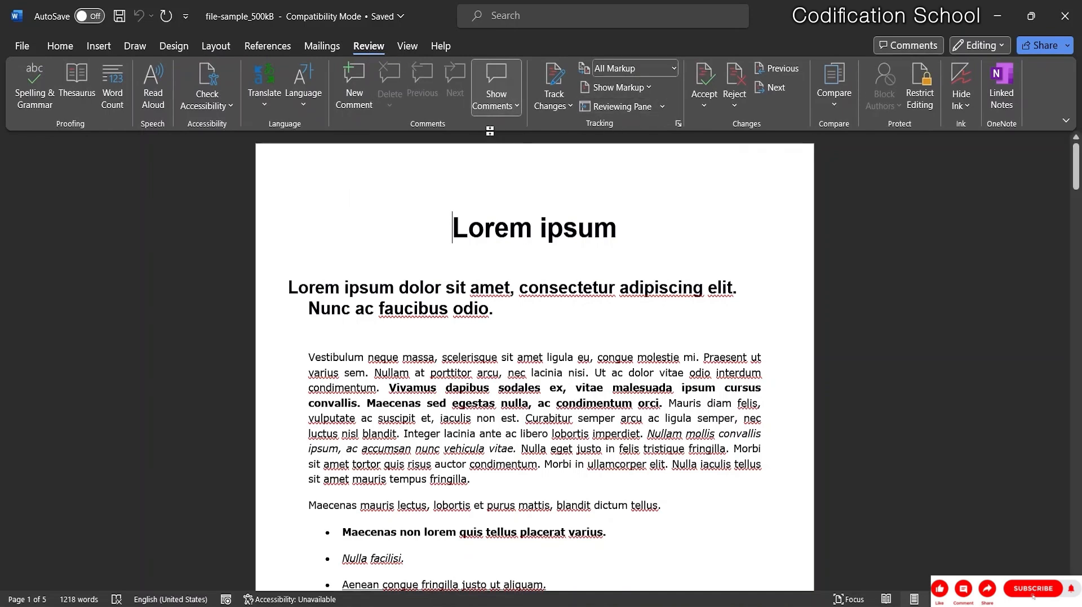
pyautogui.click(920, 94)
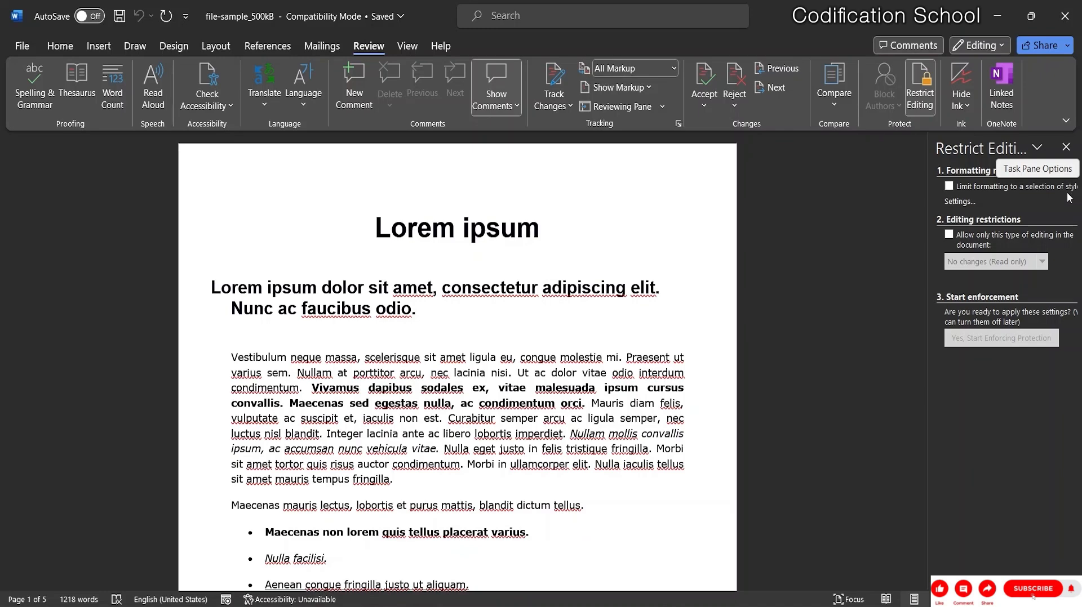
pyautogui.click(948, 187)
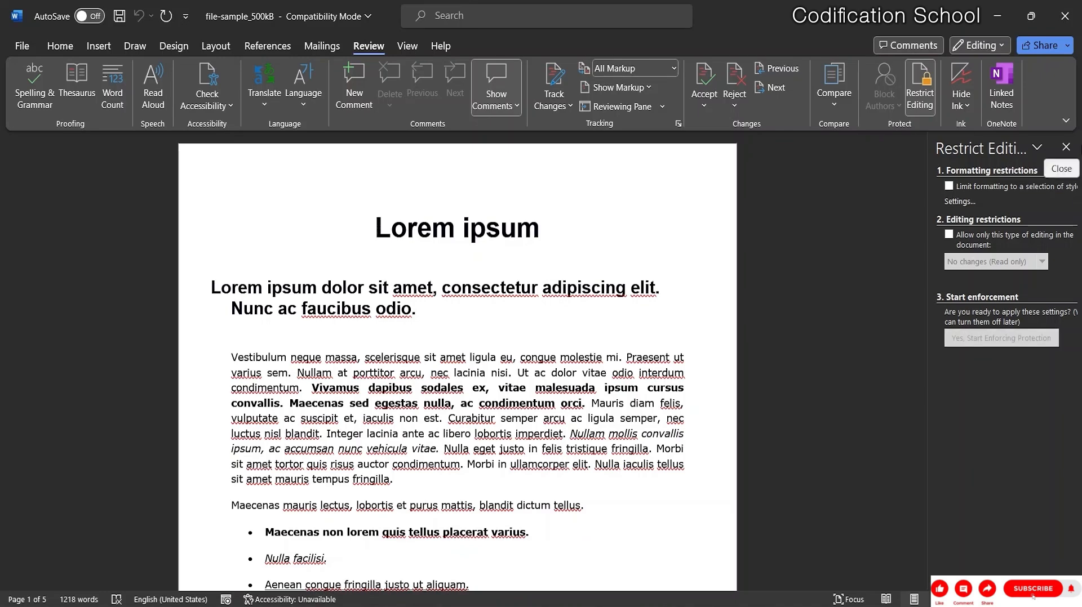
pyautogui.click(1065, 148)
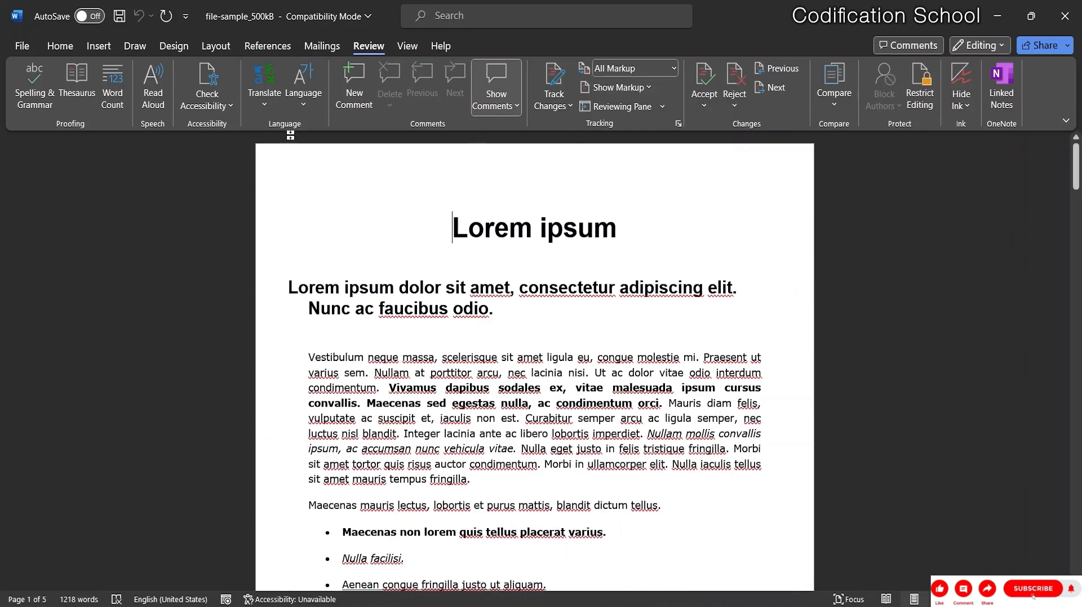
# Return to the Home tab and scroll down and back up through the document.
pyautogui.click(60, 46)
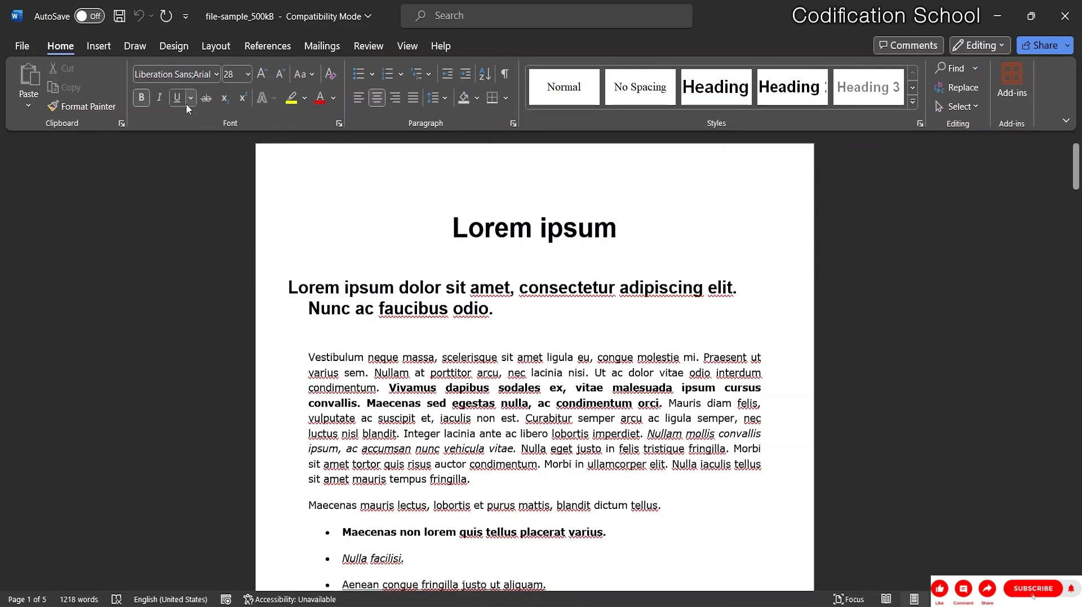
pyautogui.scroll(-5, 514, 381)
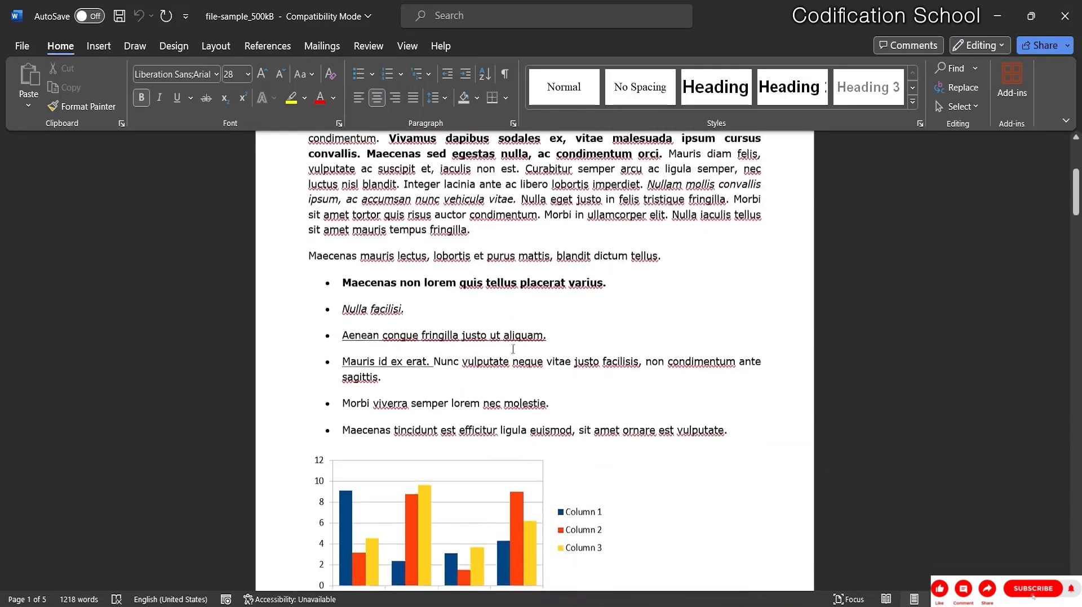
pyautogui.scroll(6, 503, 341)
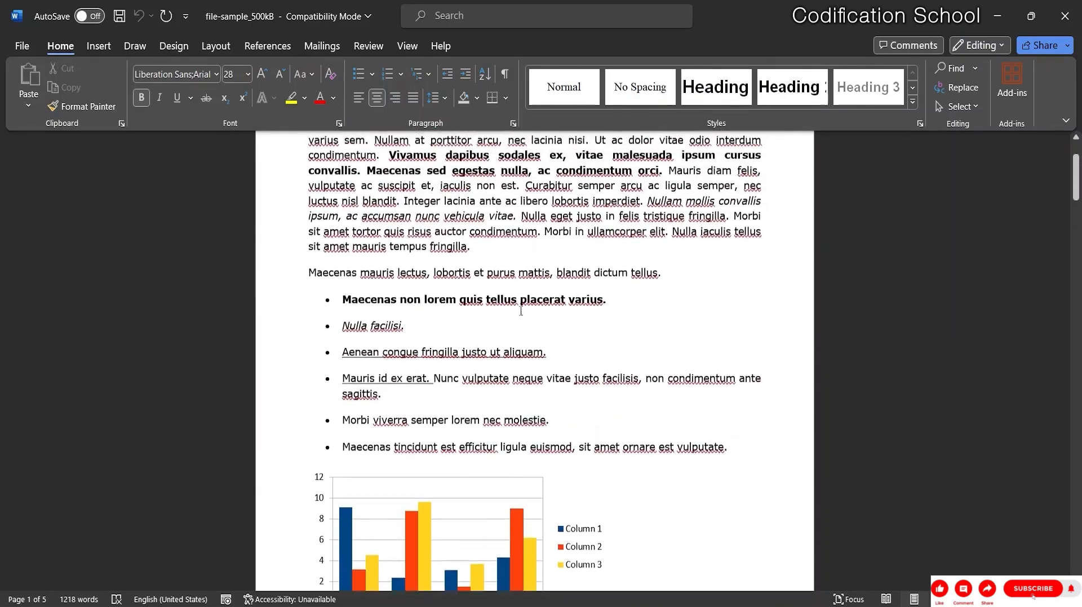
pyautogui.scroll(2, 560, 314)
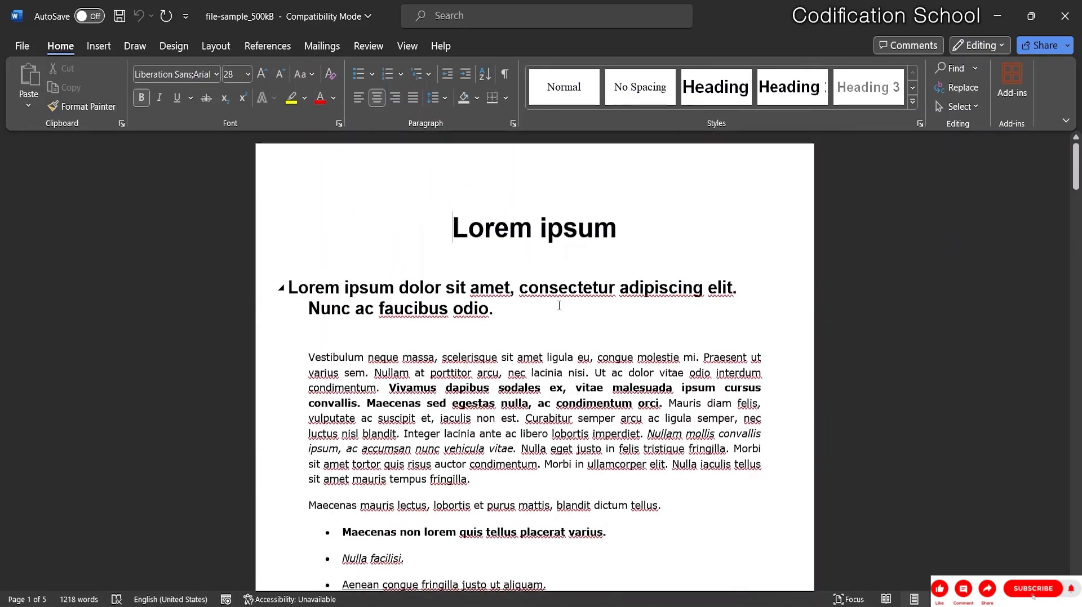
# Go to File > Info and expand the Protect Document menu.
pyautogui.click(23, 46)
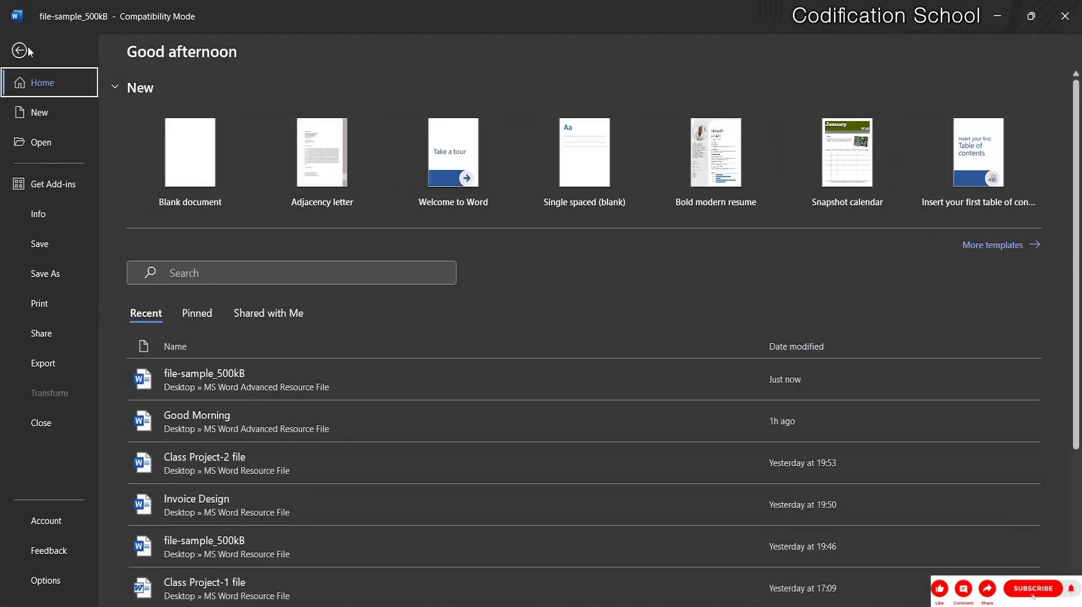
pyautogui.click(45, 215)
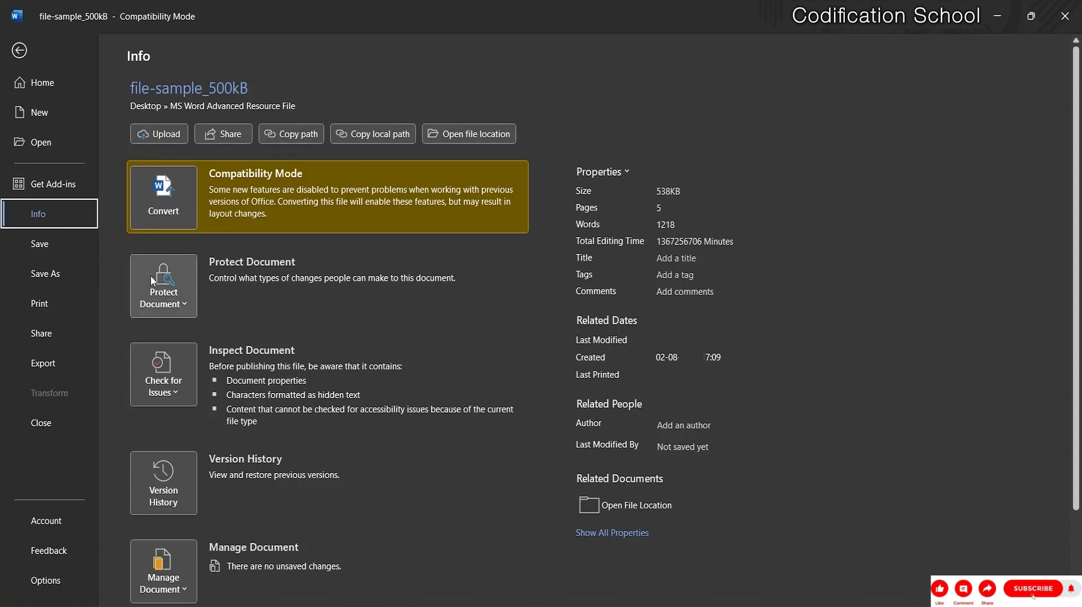
pyautogui.scroll(-2, 317, 299)
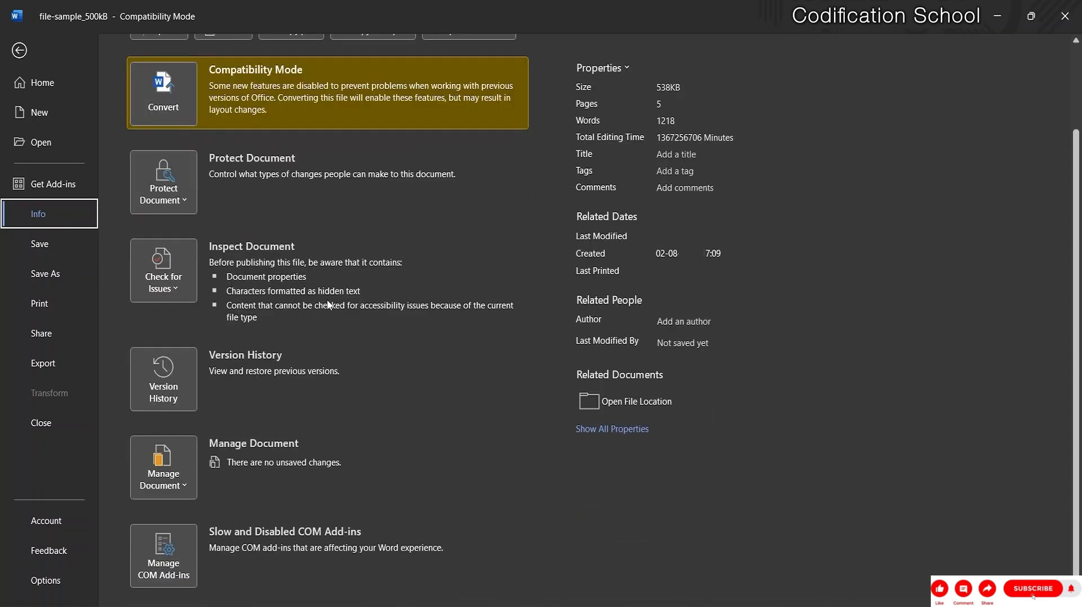
pyautogui.scroll(2, 322, 300)
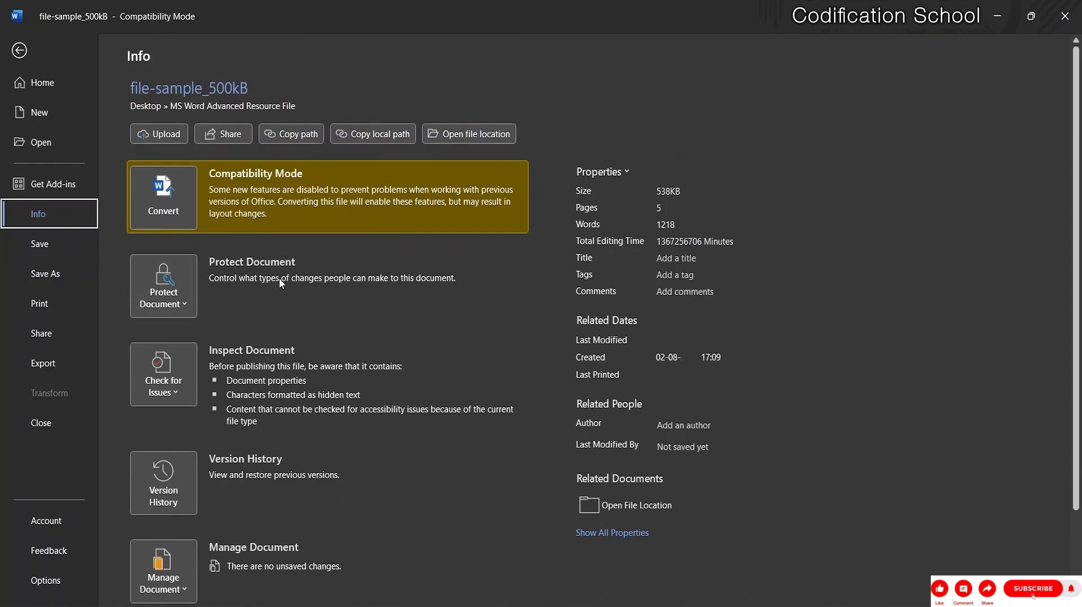
pyautogui.click(184, 305)
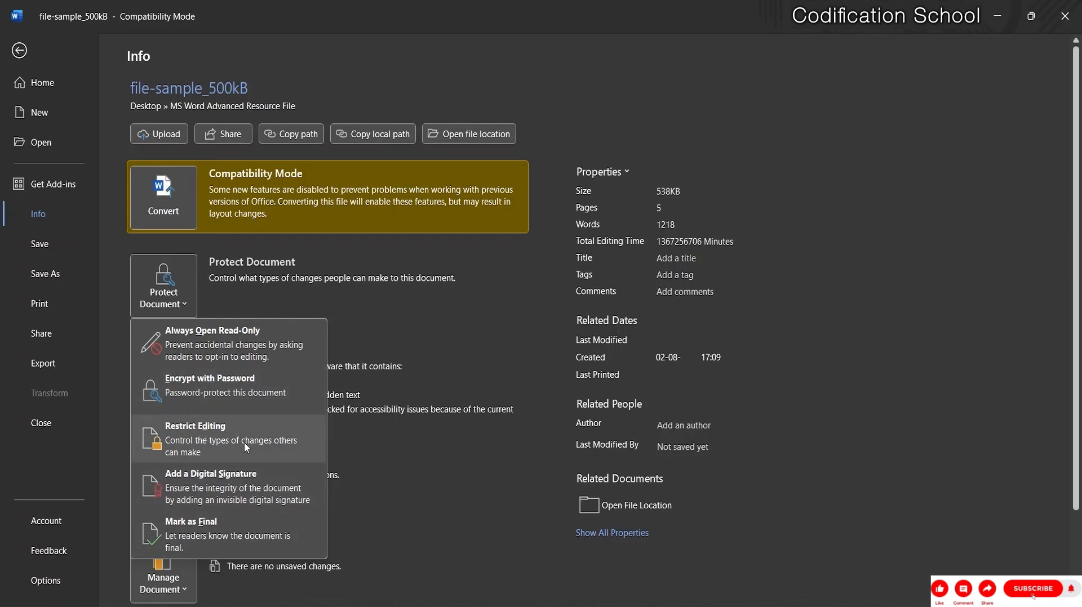
# Use Encrypt with Password to set an open password, entering and confirming it.
pyautogui.click(221, 394)
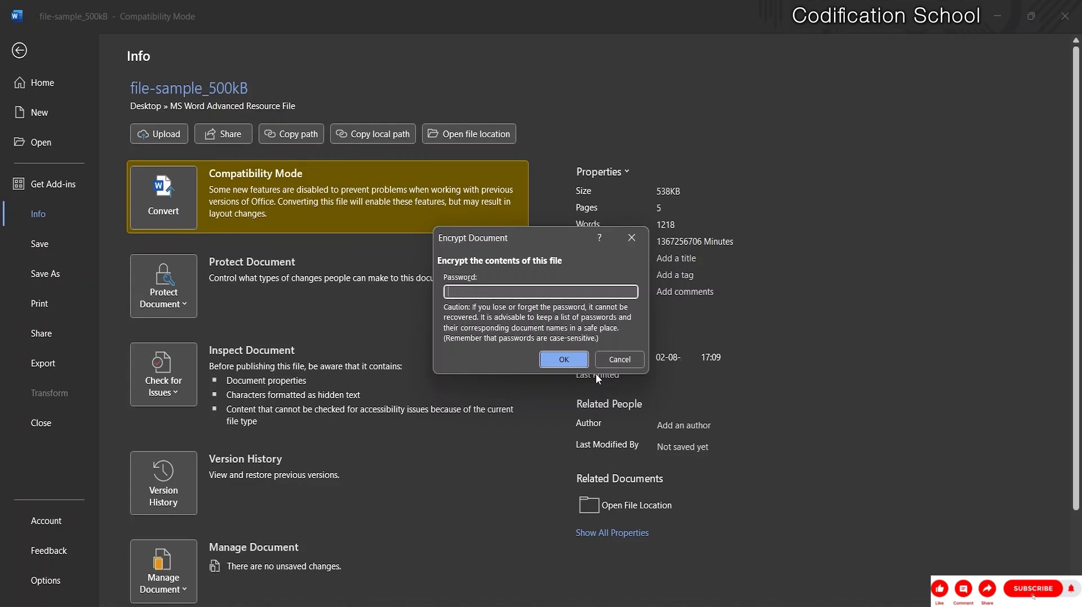
pyautogui.write('123456')
pyautogui.click(563, 359)
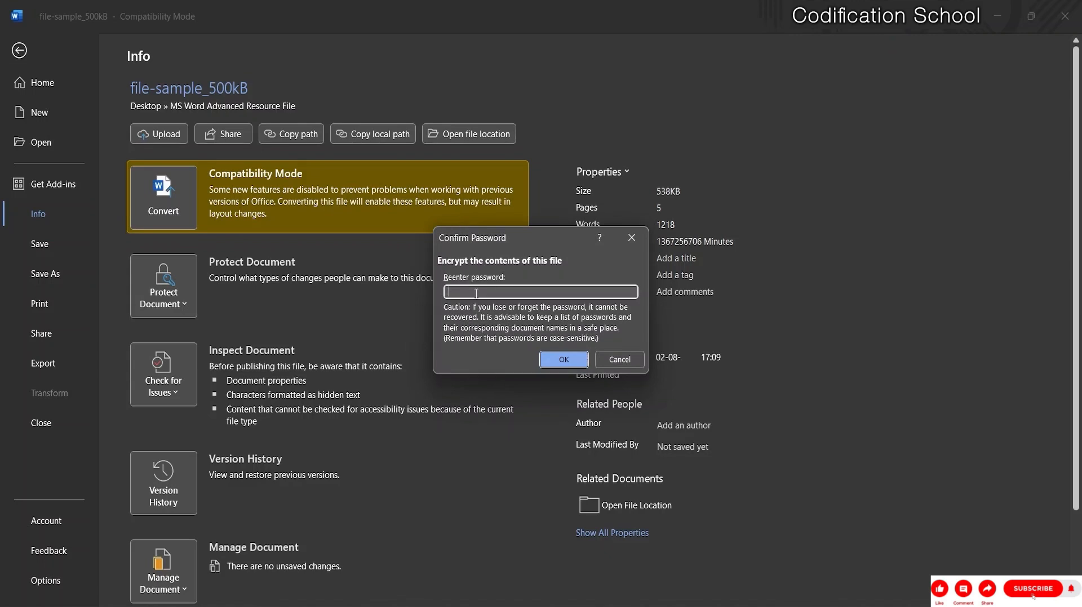
pyautogui.write('123456')
pyautogui.click(559, 360)
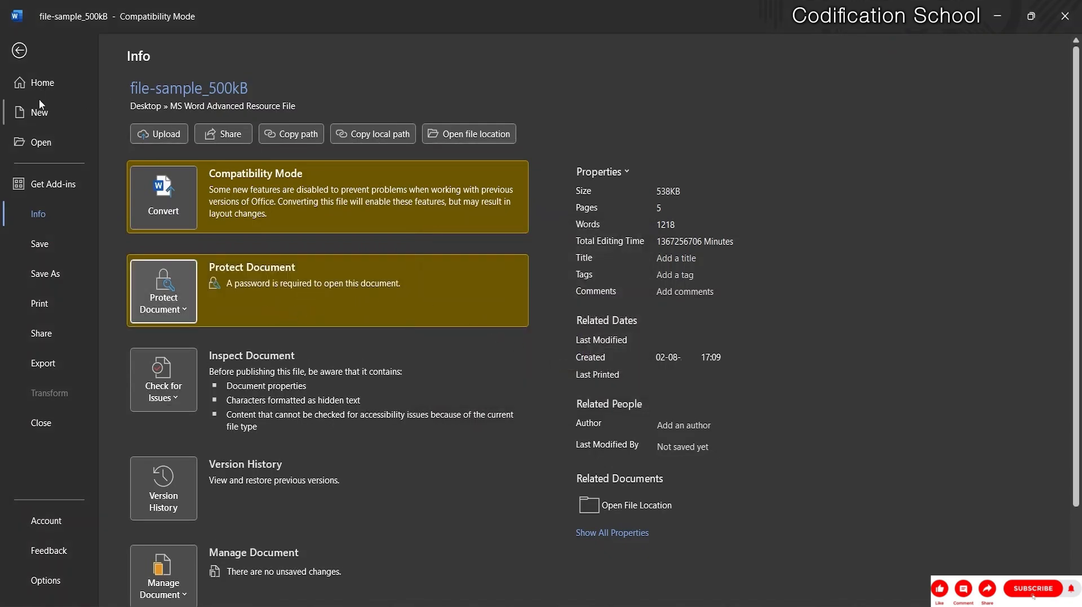
# Save the password-protected file-sample_500kB and close Word.
pyautogui.click(19, 51)
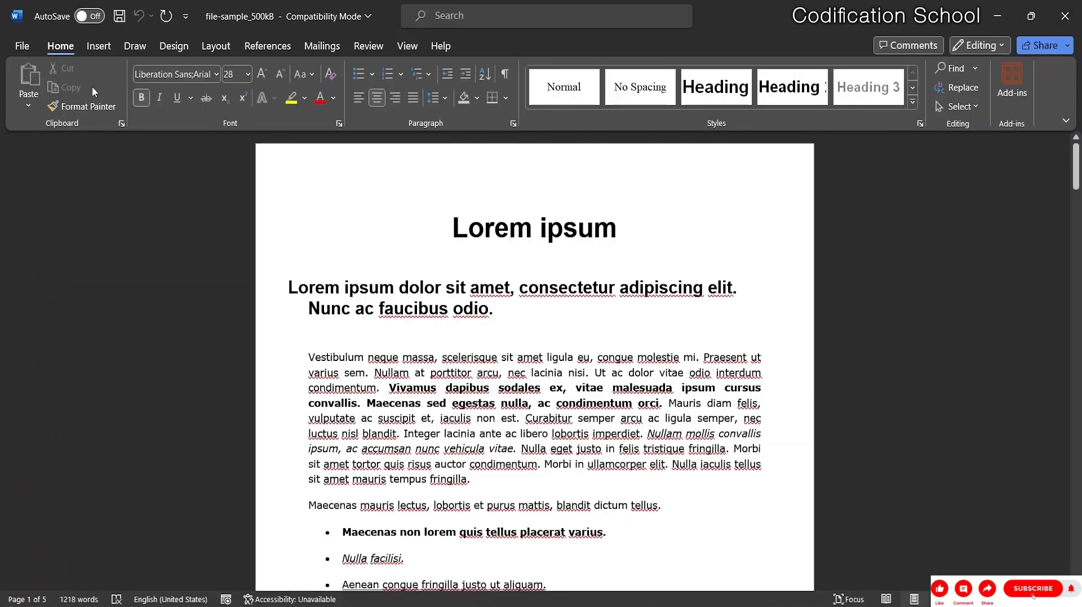
pyautogui.click(120, 17)
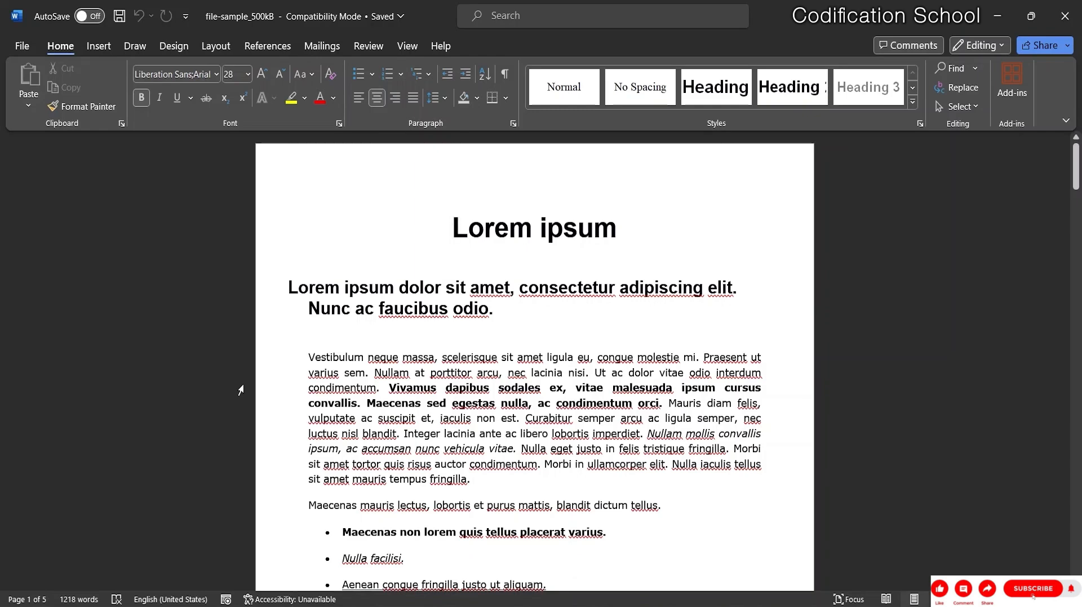
pyautogui.click(23, 45)
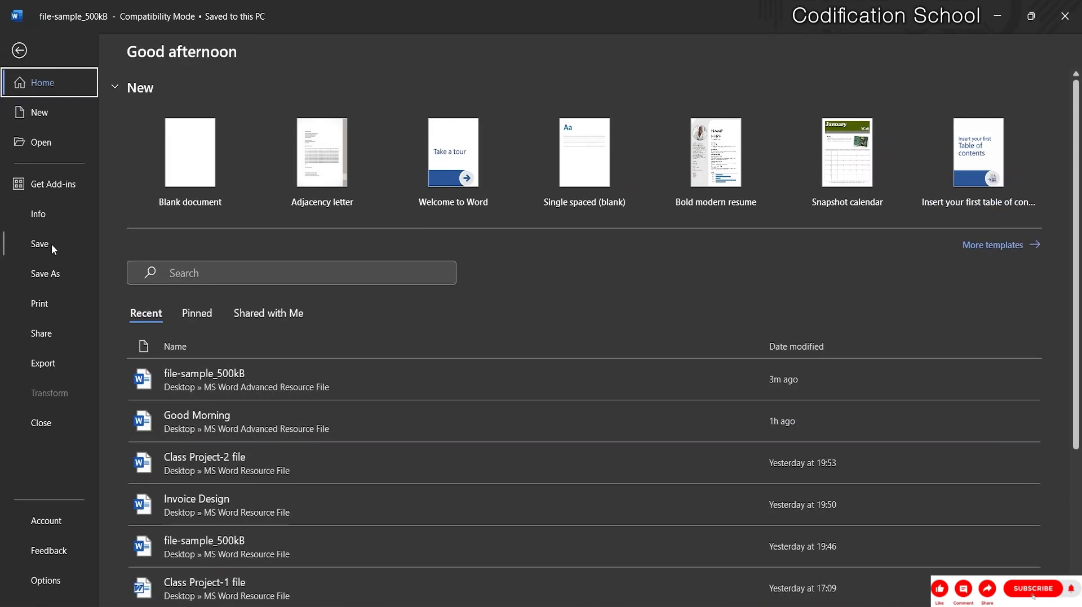
pyautogui.click(22, 50)
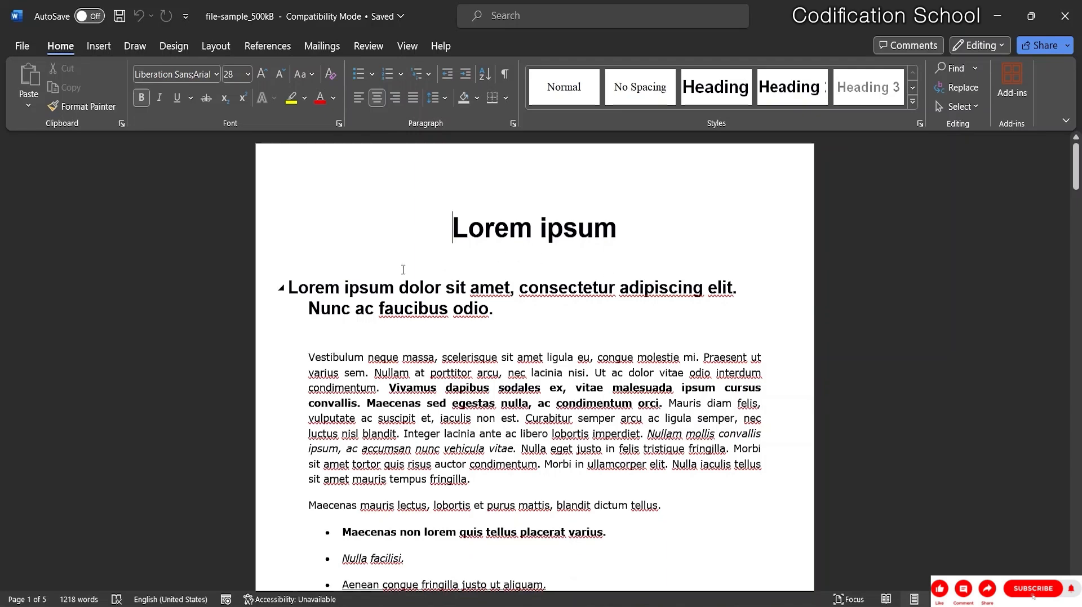
pyautogui.click(1060, 8)
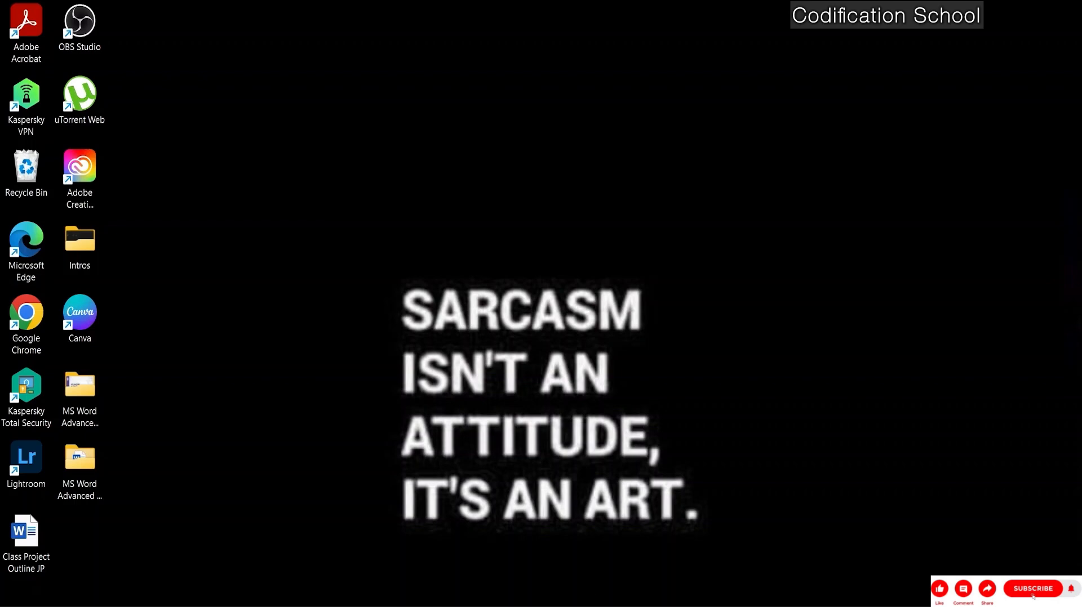
# In File Explorer, double-click file-sample_500kB in the MS Word Advanced Resource File folder.
pyautogui.press('super+e')
pyautogui.click(614, 339)
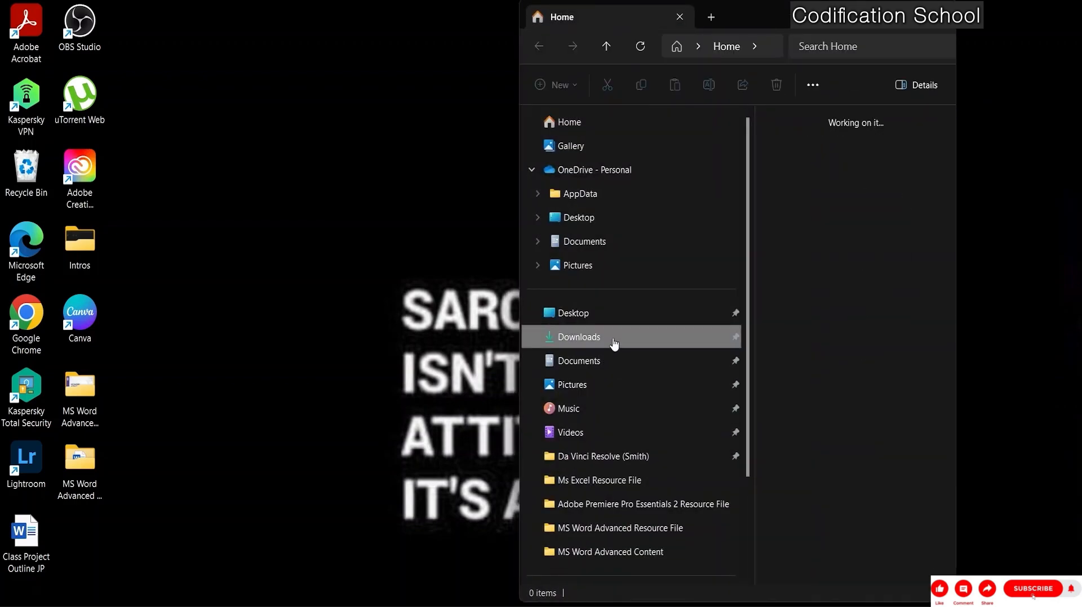
pyautogui.click(628, 530)
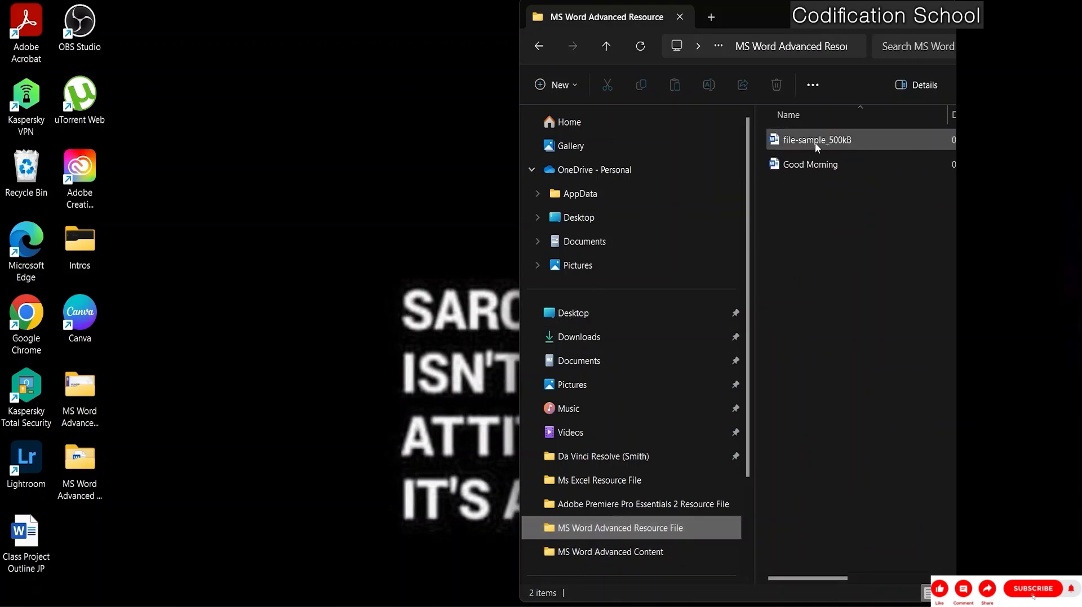
pyautogui.doubleClick(814, 143)
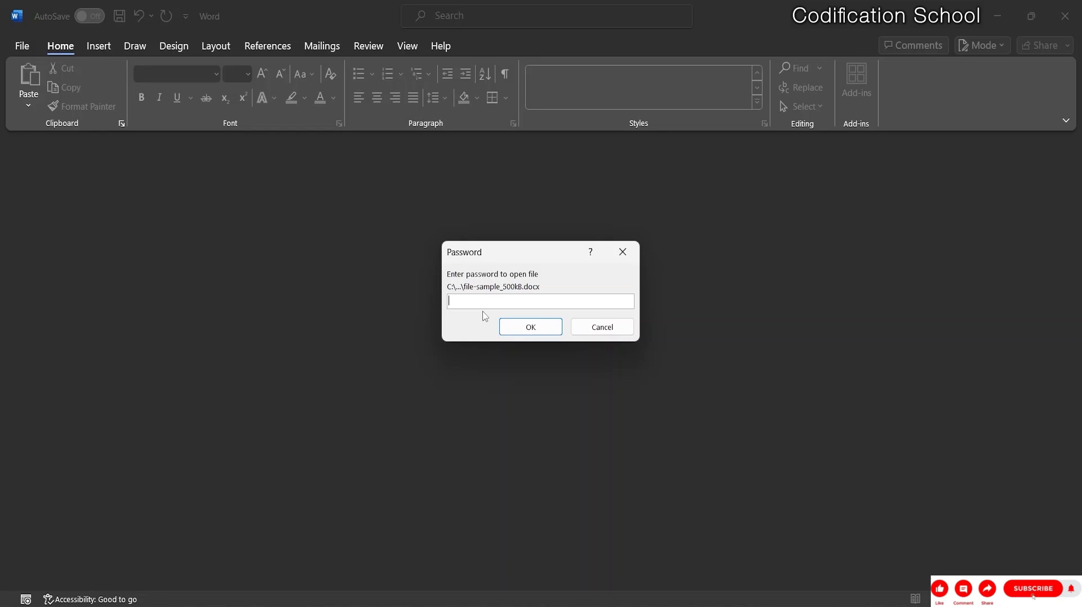
# Enter the document's open password, then scroll through the content and back up.
pyautogui.write('1')
pyautogui.click(557, 328)
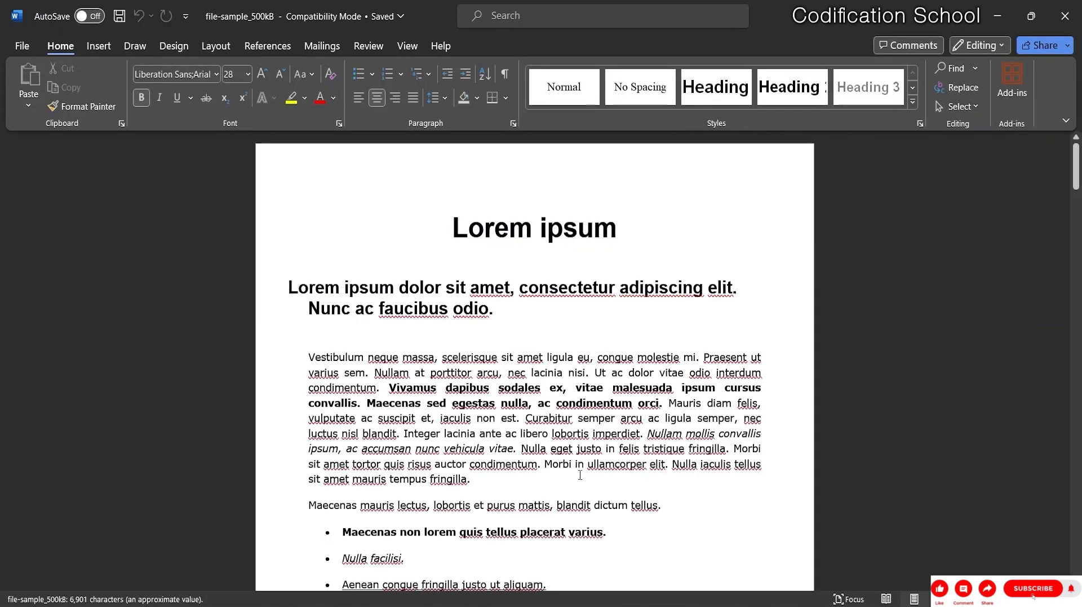
pyautogui.scroll(-5, 679, 338)
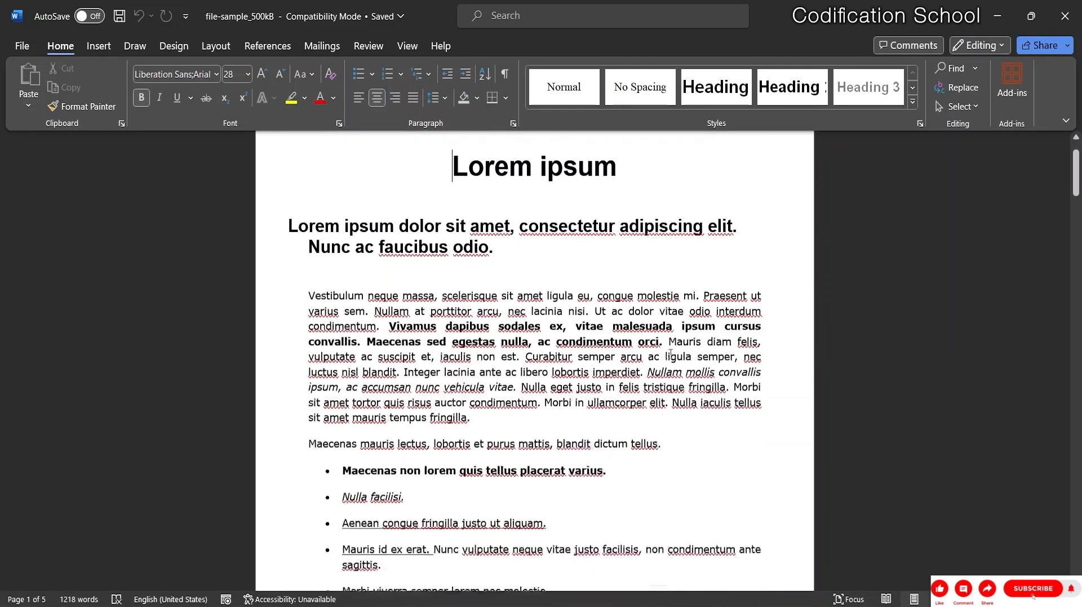
pyautogui.scroll(-2, 654, 380)
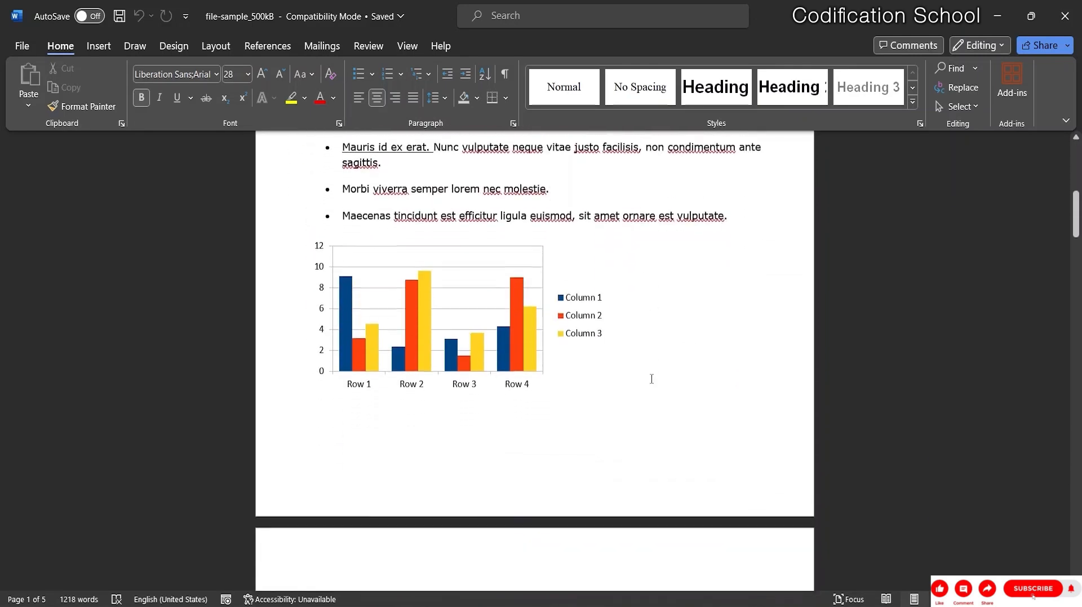
pyautogui.scroll(7, 635, 371)
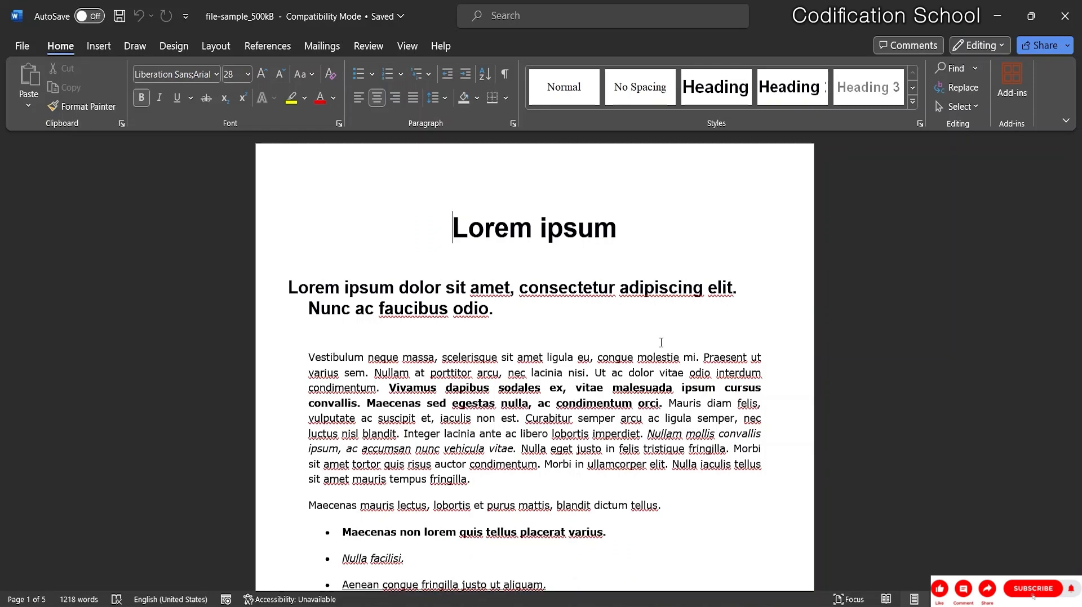
# Clear the open password via File > Info > Encrypt with Password.
pyautogui.click(21, 47)
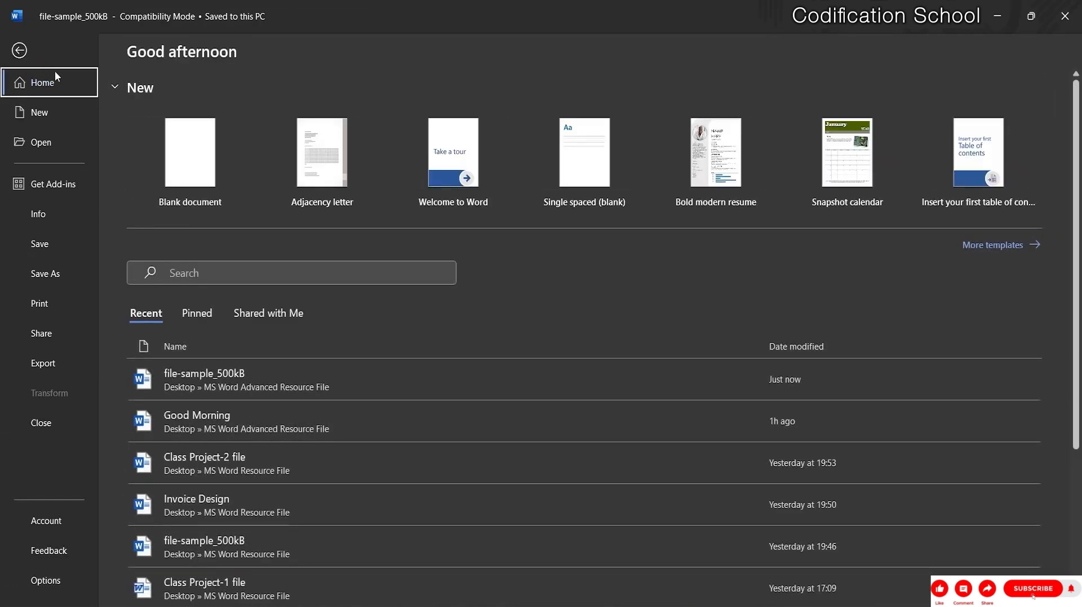
pyautogui.click(61, 222)
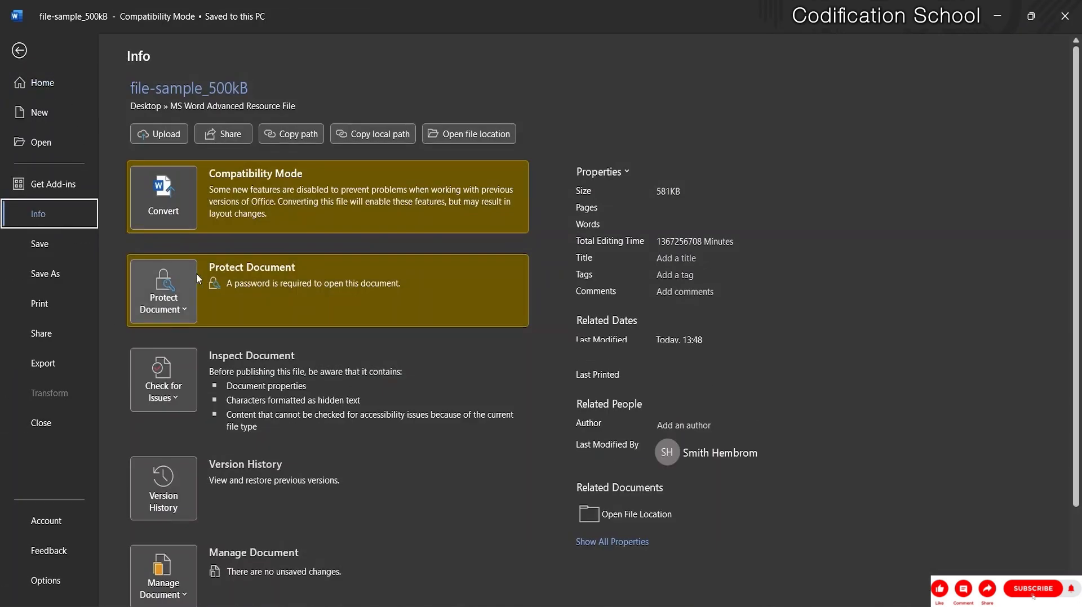
pyautogui.click(164, 299)
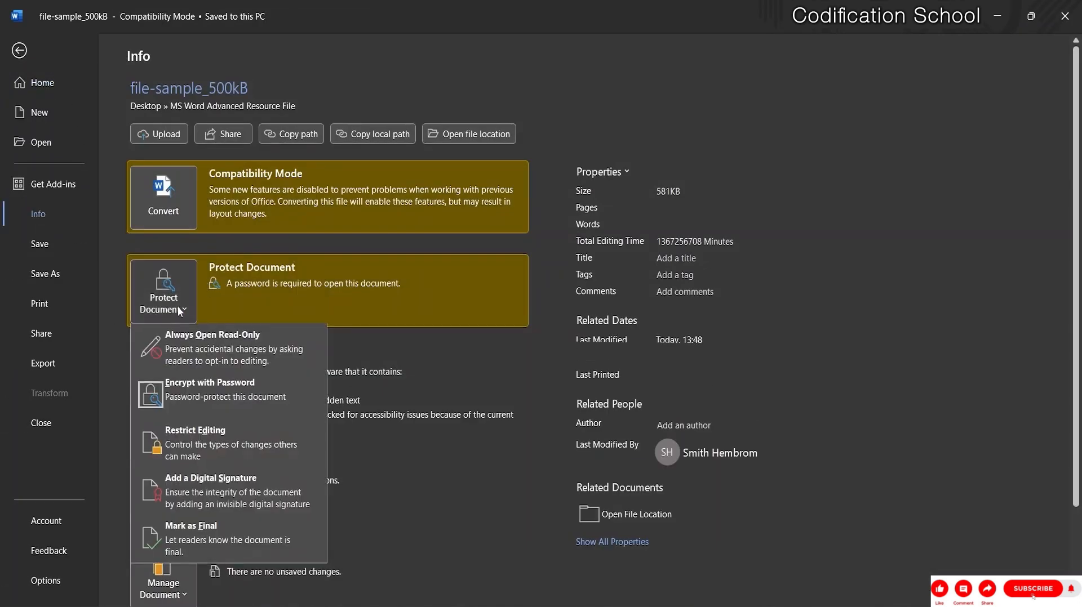
pyautogui.click(202, 409)
pyautogui.write('123456')
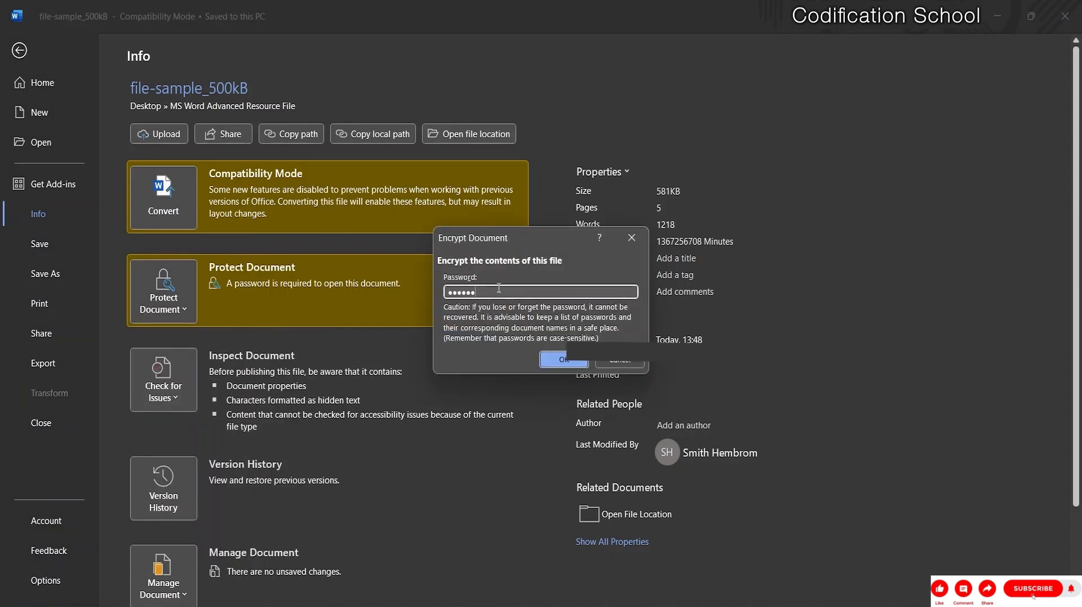
pyautogui.press('BackSpace')
pyautogui.press('BackSpace')
pyautogui.press('BackSpace')
pyautogui.press('BackSpace')
pyautogui.press('BackSpace')
pyautogui.press('BackSpace')
pyautogui.click(565, 360)
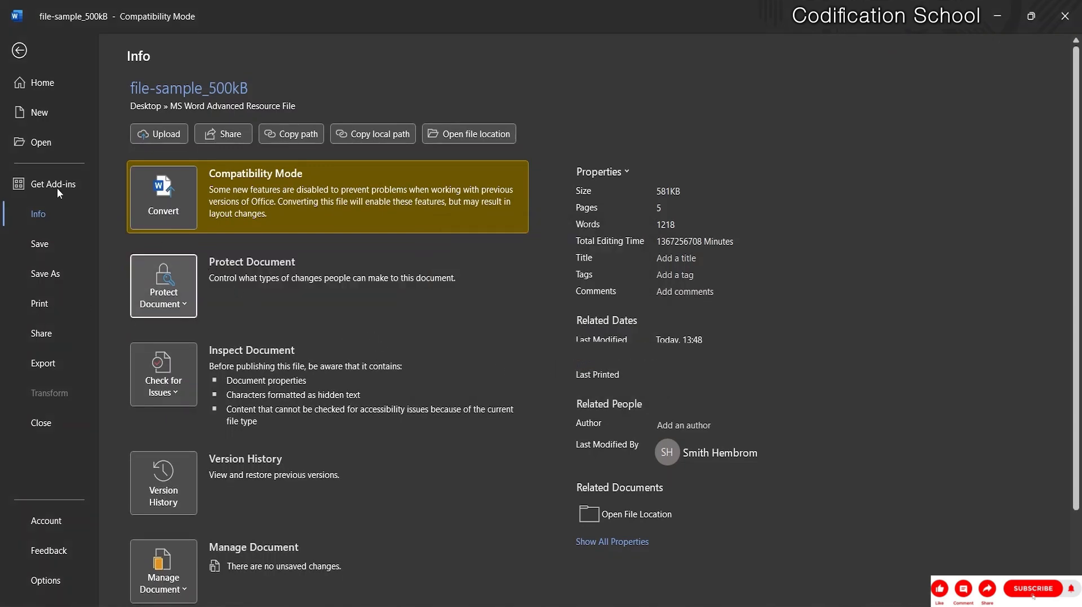
# Save the unencrypted document and close Word.
pyautogui.press('Escape')
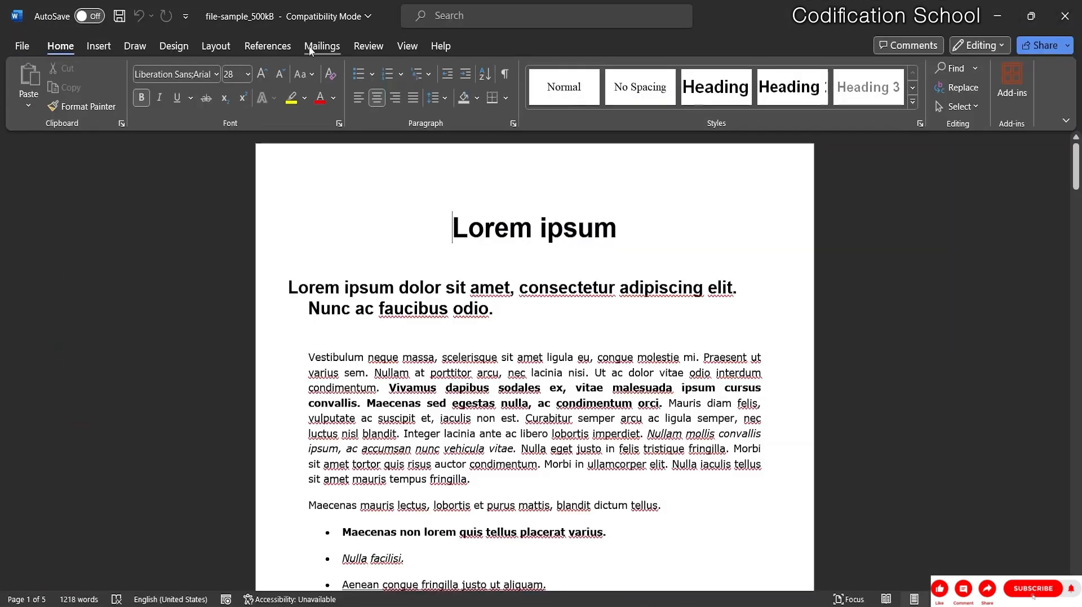
pyautogui.click(120, 18)
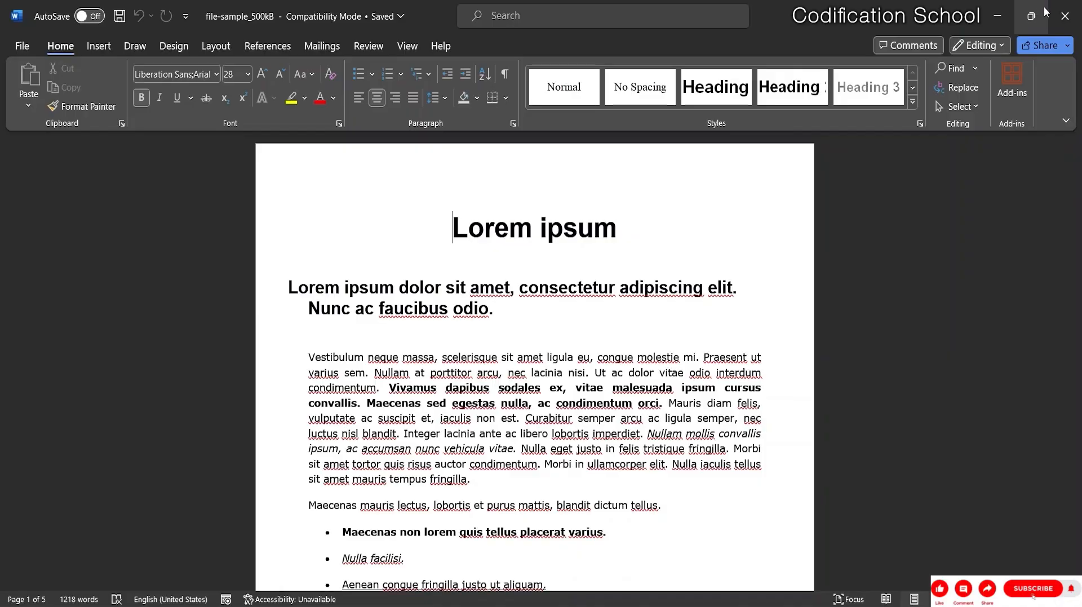
pyautogui.click(1065, 16)
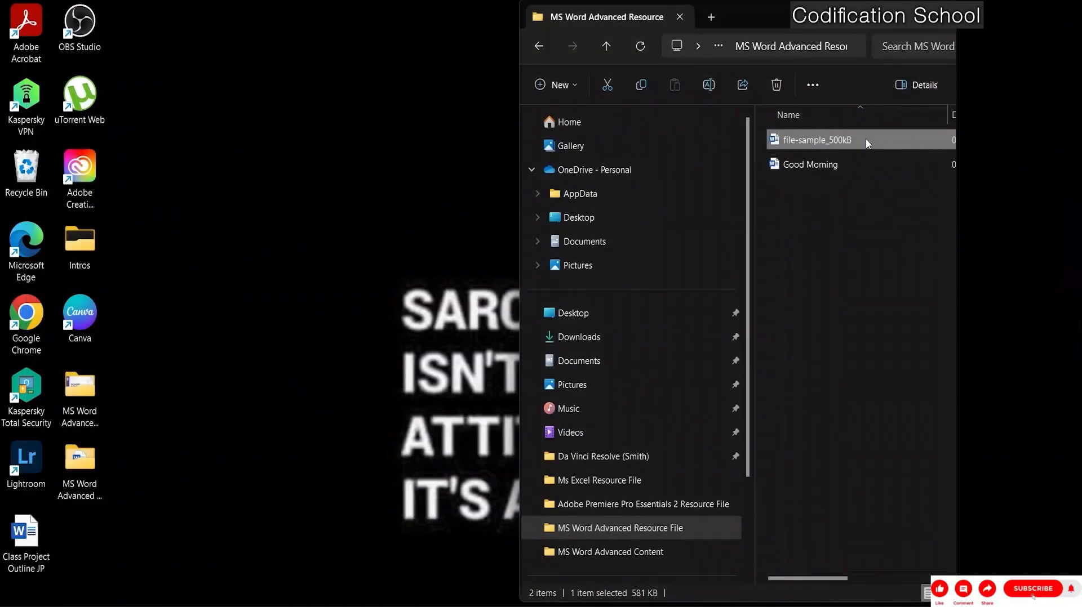
# Double-click file-sample_500kB in the MS Word Advanced Resource File folder to open it.
pyautogui.doubleClick(866, 141)
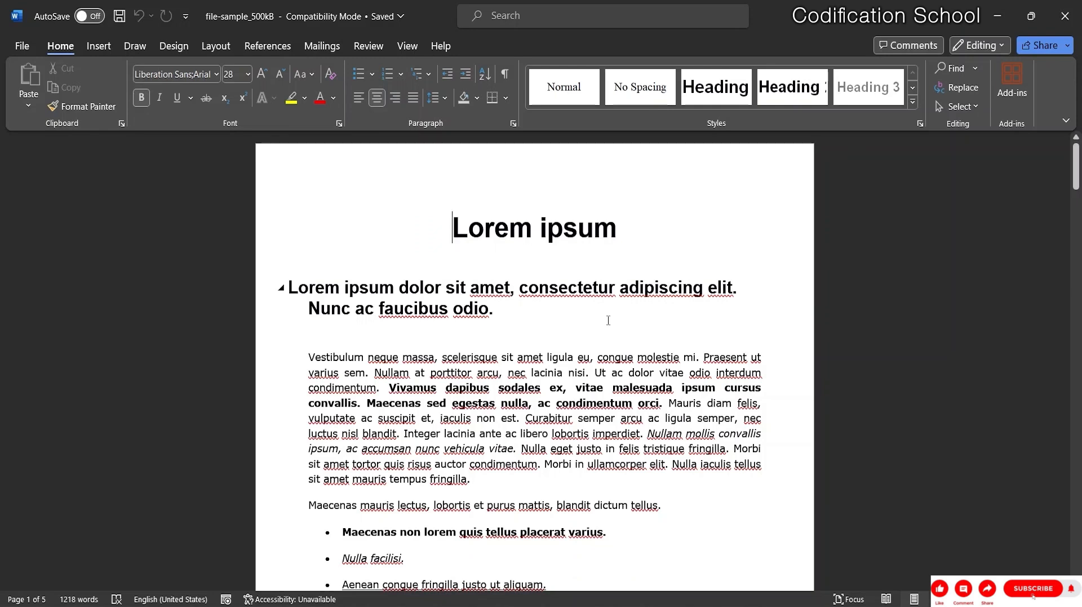
# Open Restrict Editing from the Review tab's Protect group.
pyautogui.click(369, 47)
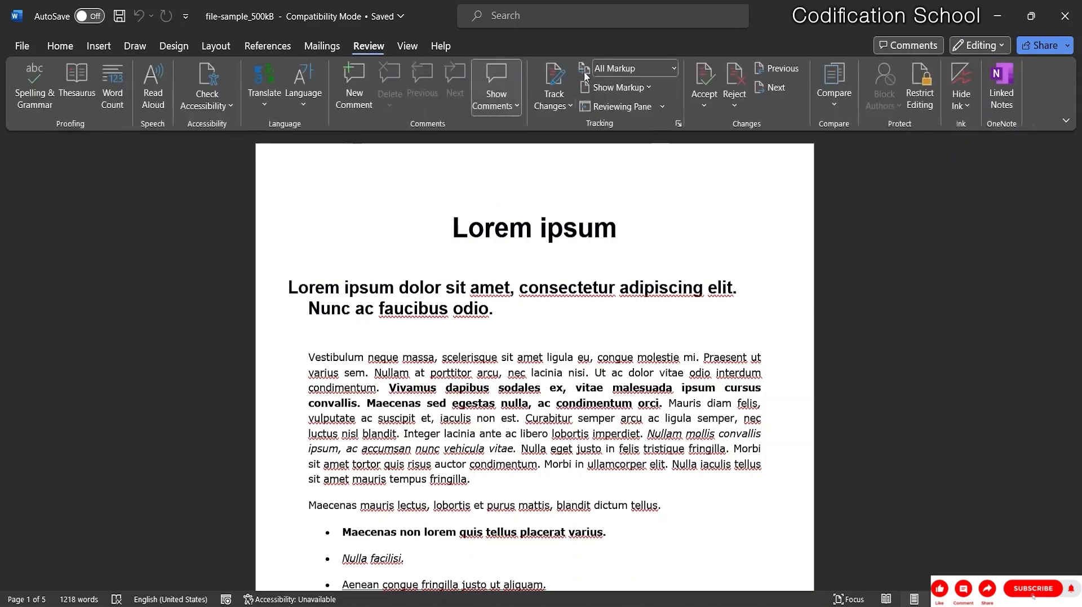
pyautogui.click(922, 107)
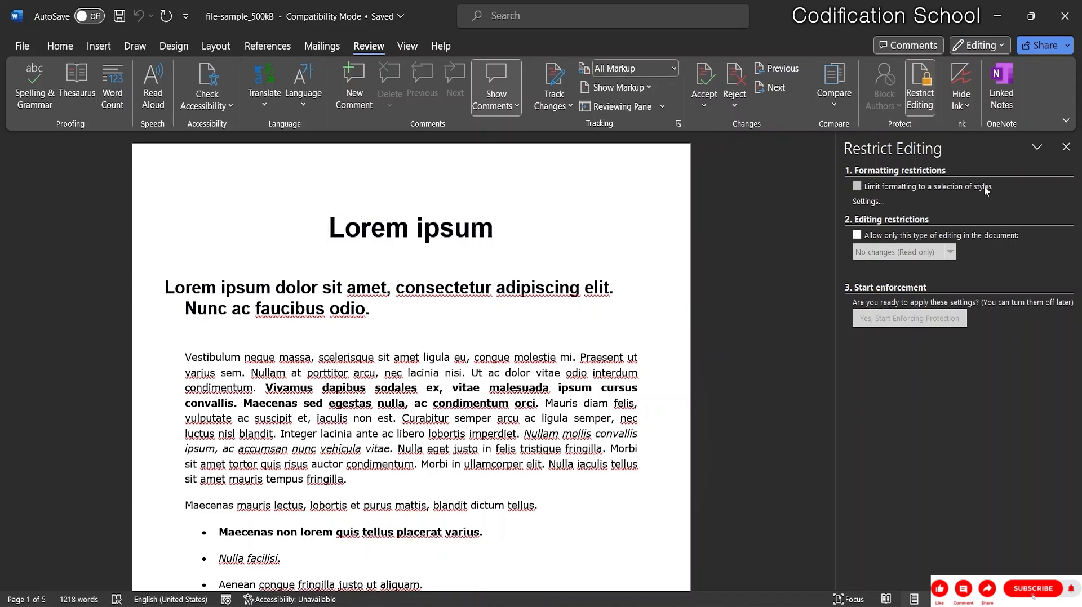
# Limit formatting to selected styles, accept the allowed styles, and remove disallowed formatting.
pyautogui.click(856, 187)
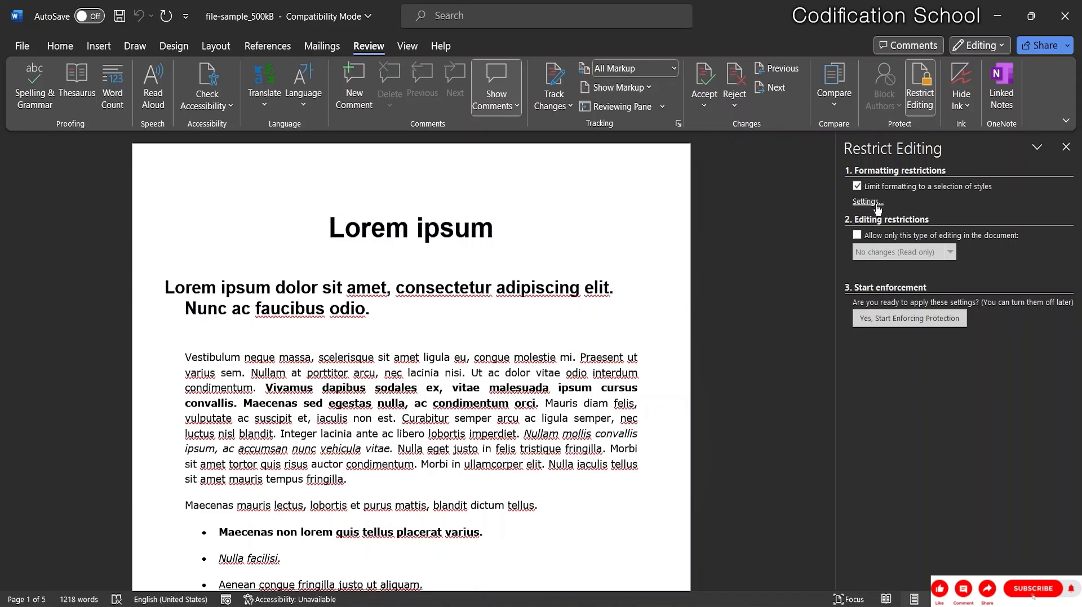
pyautogui.click(870, 203)
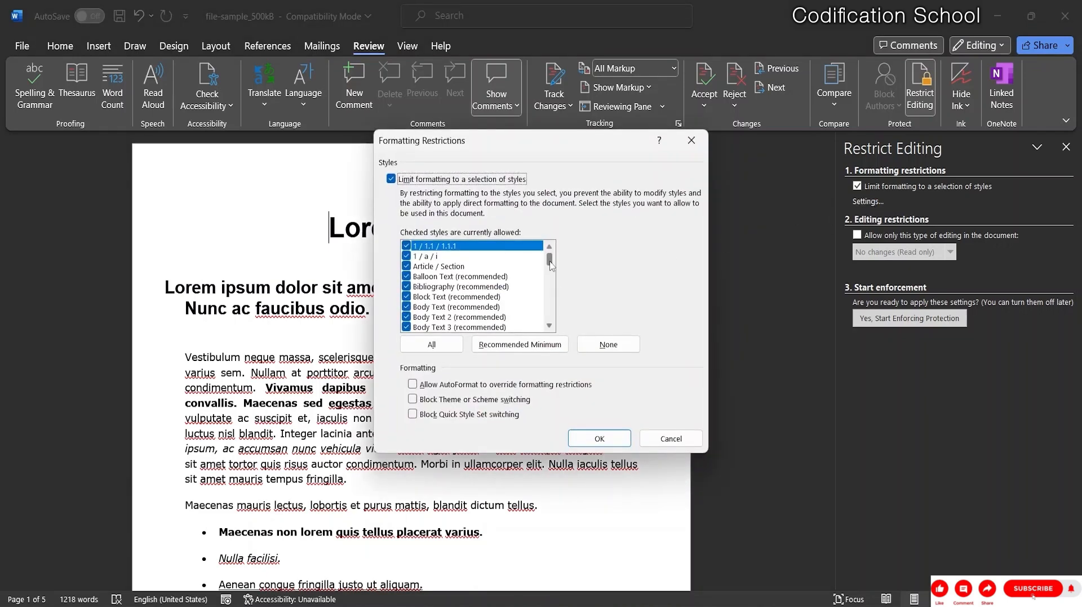
pyautogui.moveTo(550, 260)
pyautogui.mouseDown()
pyautogui.moveTo(557, 322)
pyautogui.moveTo(557, 259)
pyautogui.mouseUp()
pyautogui.click(613, 440)
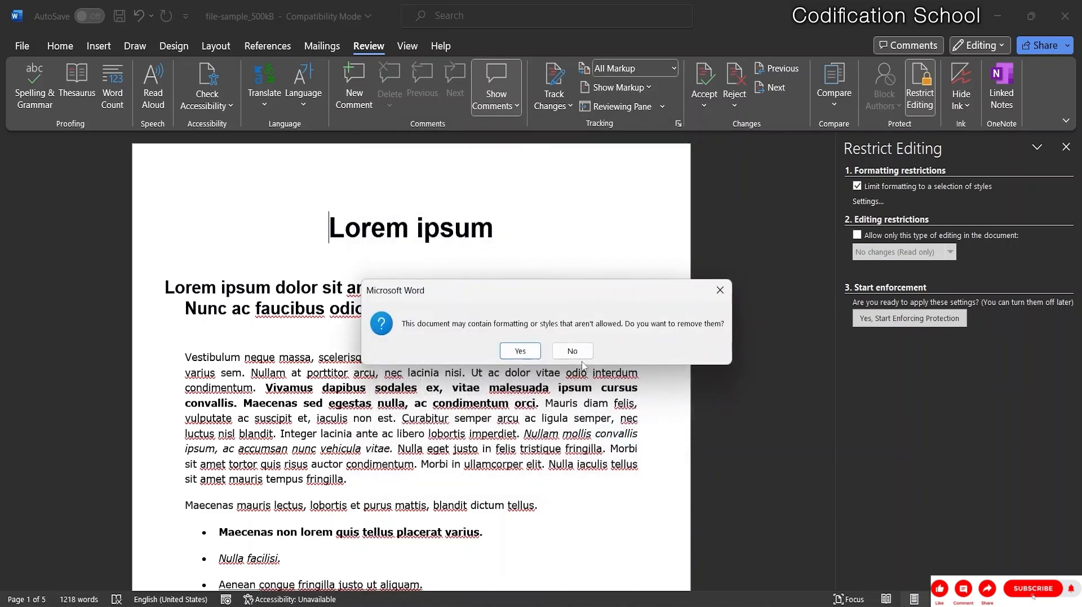
pyautogui.click(520, 351)
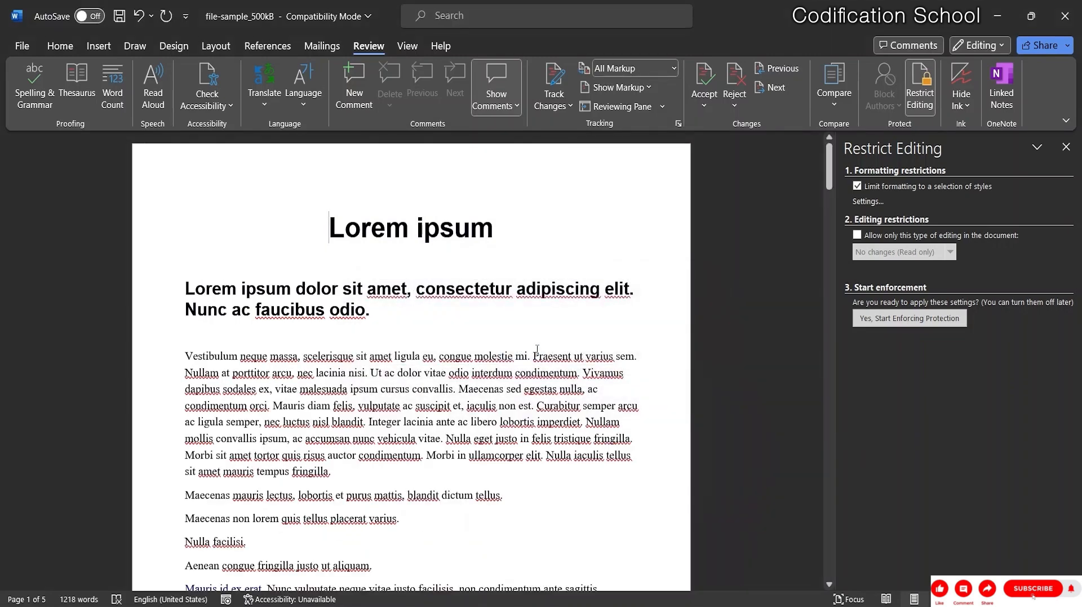
# Start enforcing the formatting protection, entering an enforcement password.
pyautogui.click(894, 324)
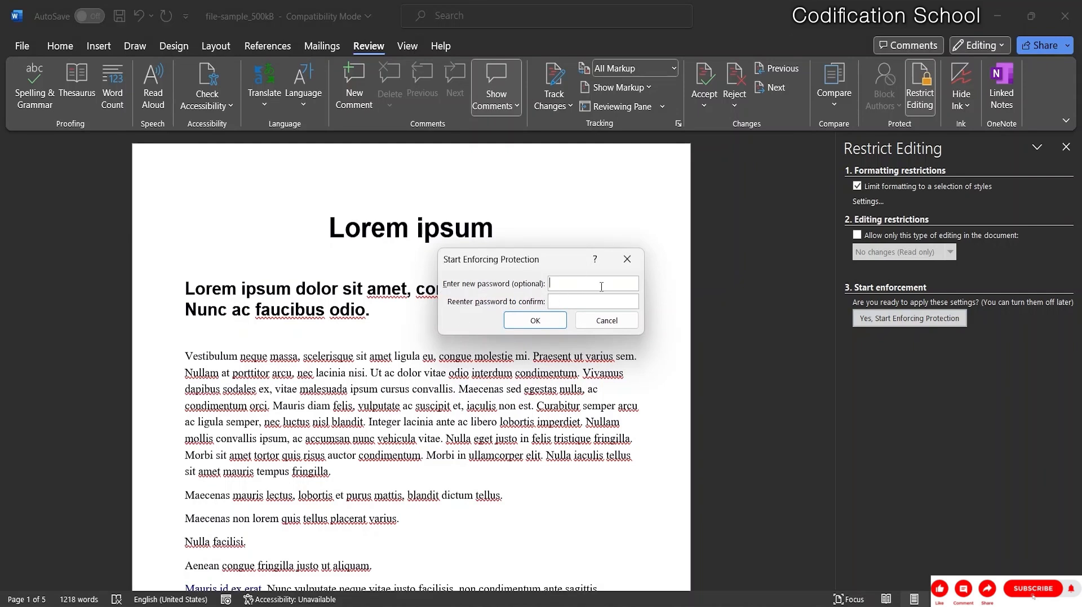
pyautogui.write('123456')
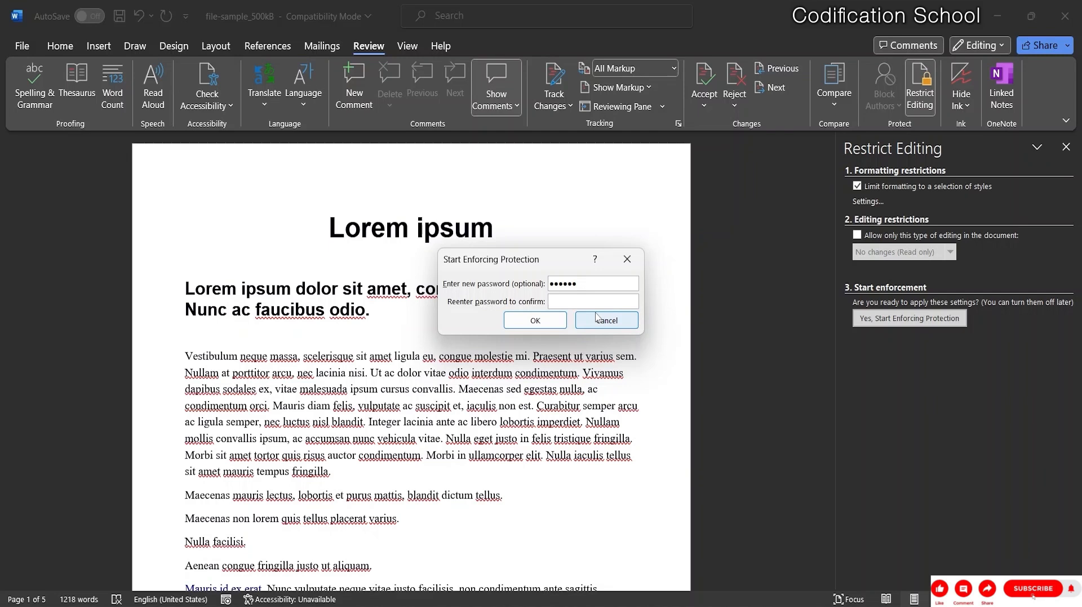
pyautogui.write('123456')
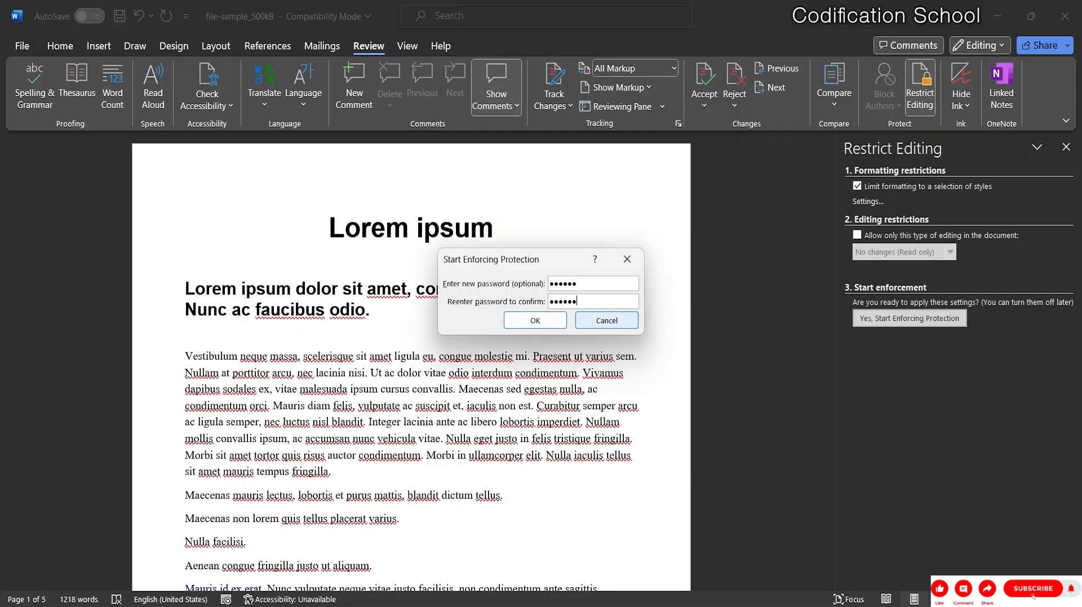
pyautogui.click(562, 325)
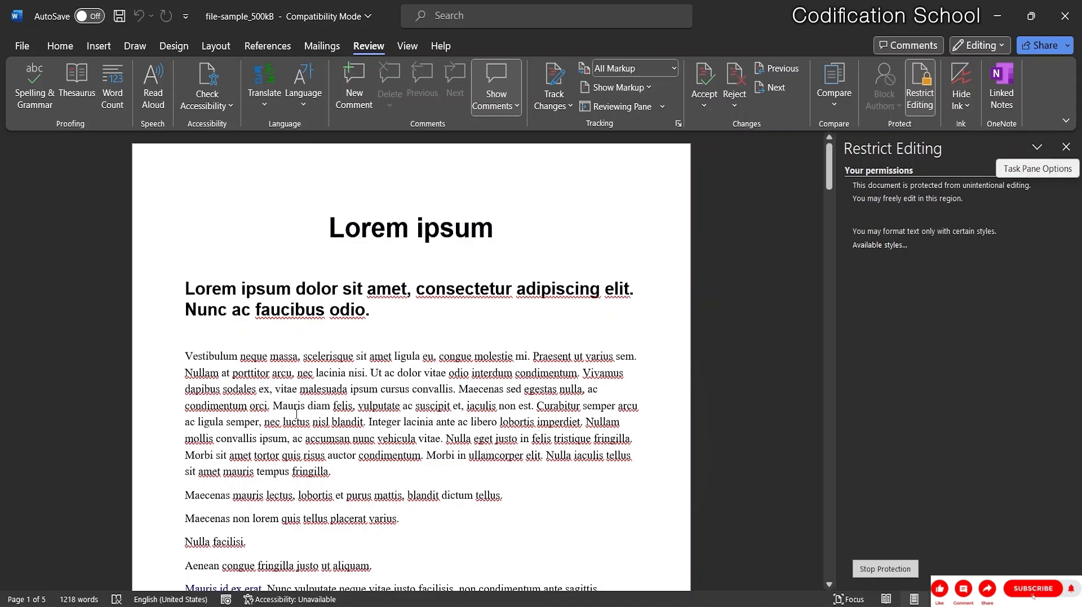
pyautogui.moveTo(365, 311); pyautogui.dragTo(270, 311)
pyautogui.click(185, 289)
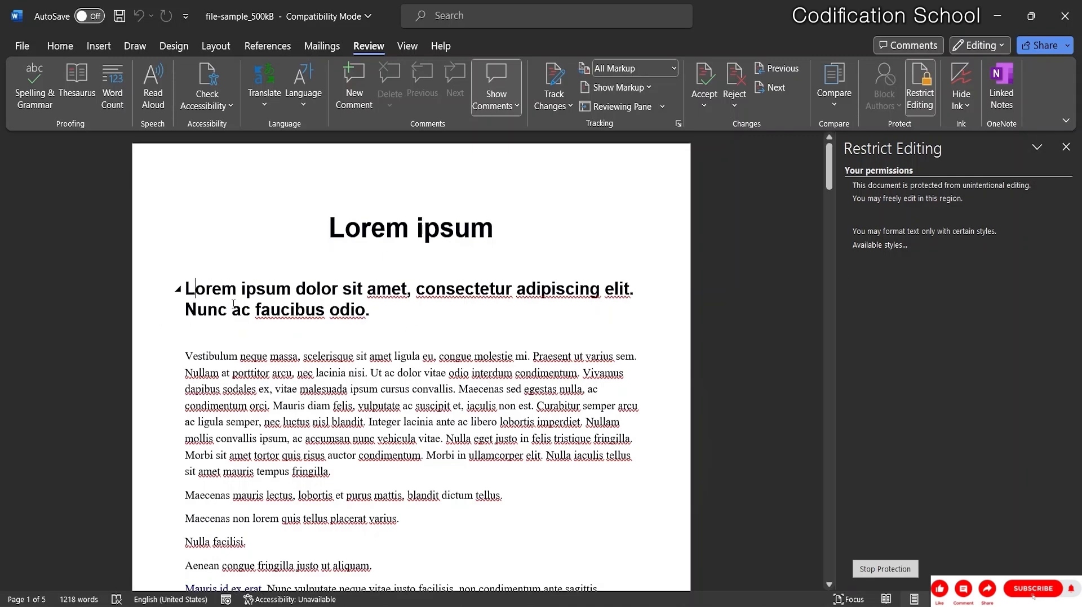
pyautogui.press('Delete')
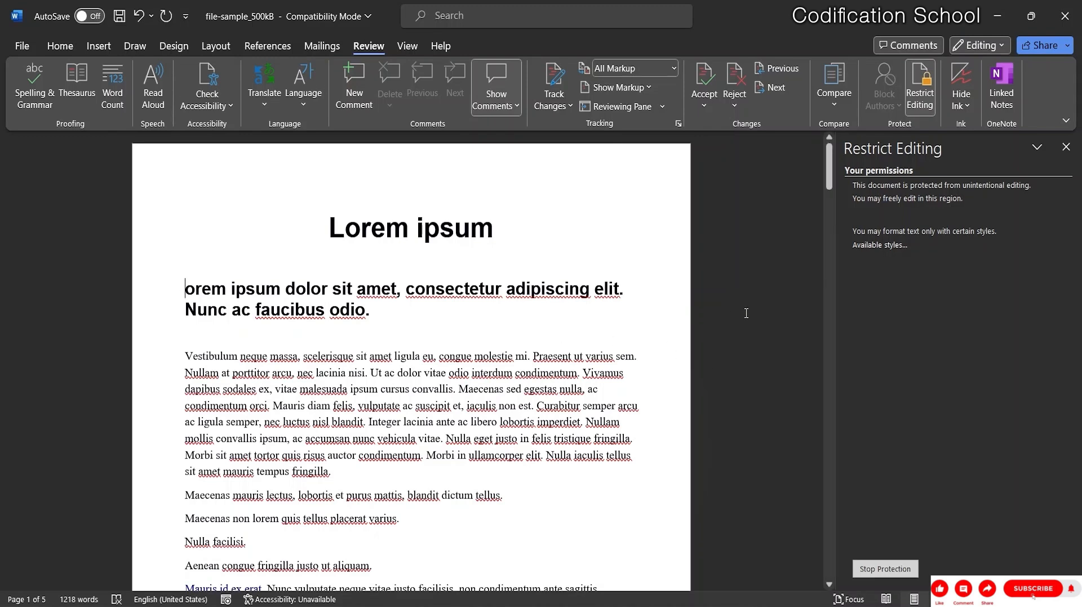
pyautogui.write('l')
pyautogui.press('BackSpace')
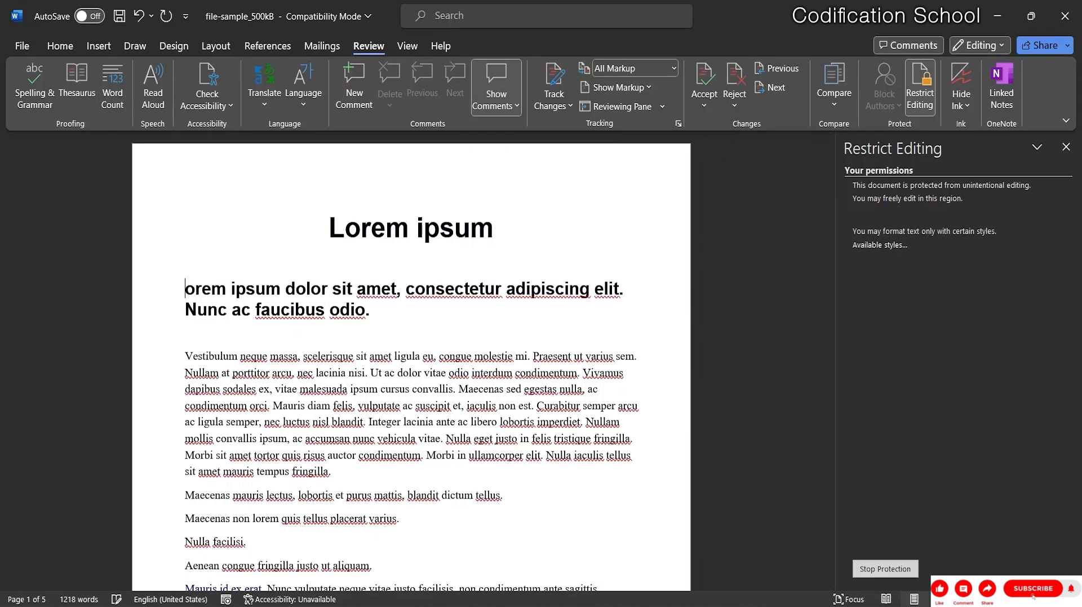
pyautogui.write('L')
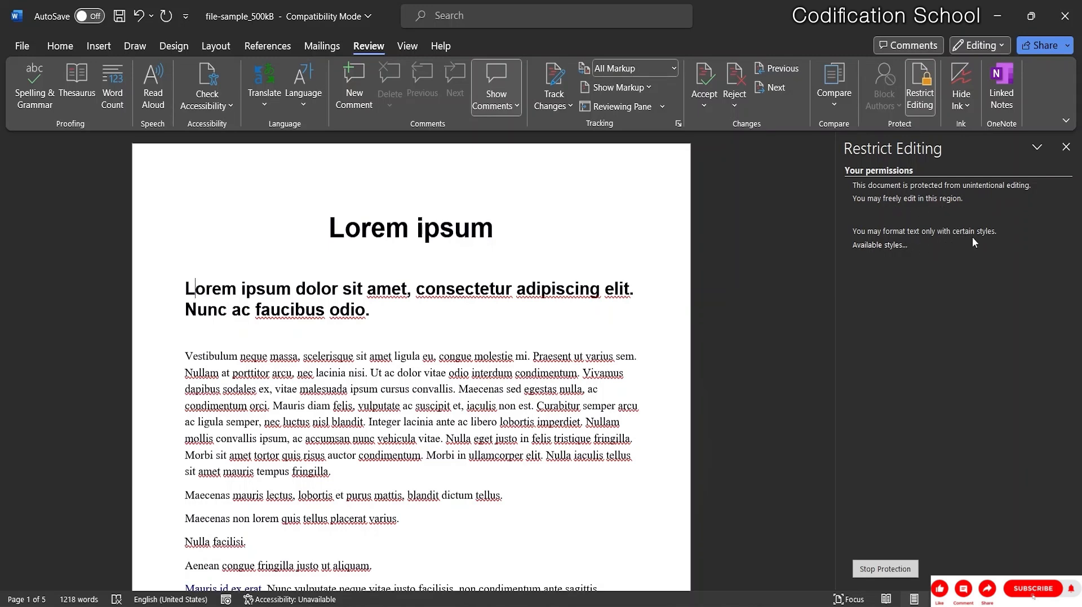
# View the available styles list, close it, and choose Stop Protection.
pyautogui.click(872, 247)
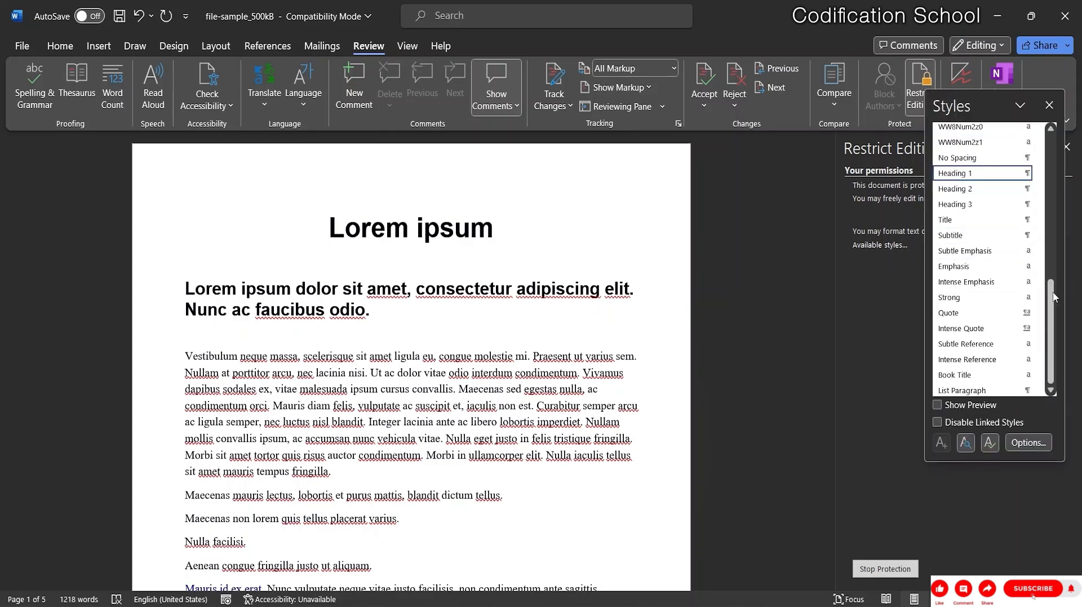
pyautogui.moveTo(1051, 308); pyautogui.dragTo(1067, 337)
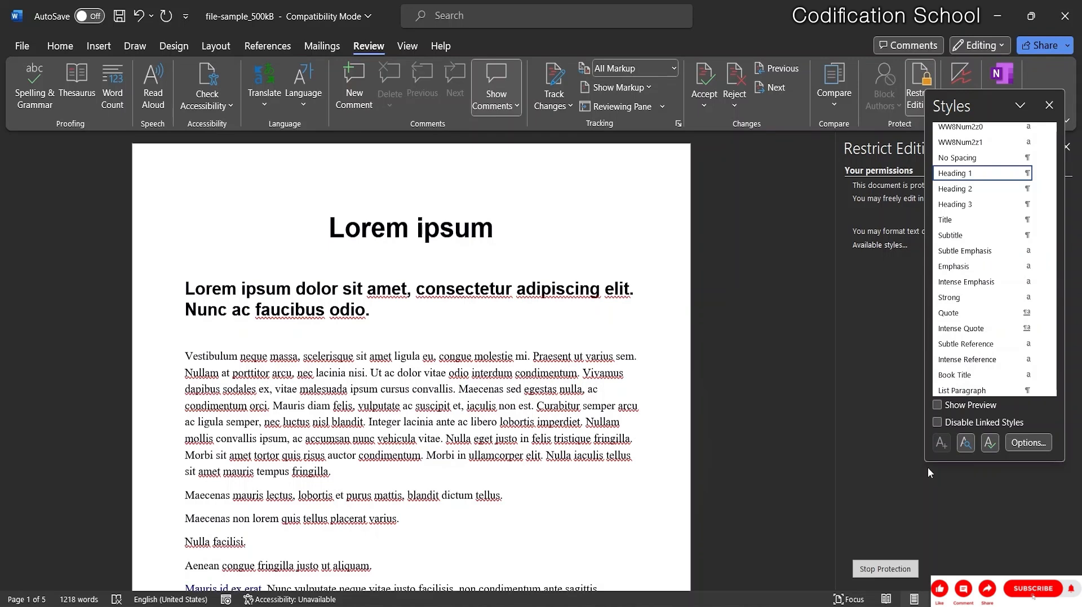
pyautogui.click(1051, 106)
pyautogui.click(885, 570)
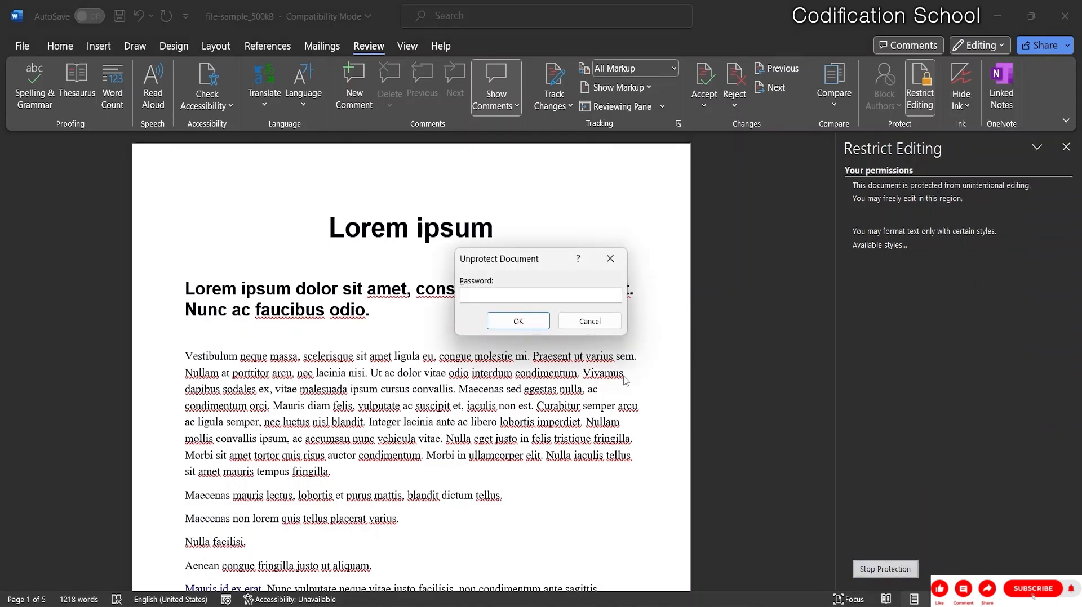
# Unprotect the document with its password and turn off the selected-styles formatting limit.
pyautogui.write('12')
pyautogui.press('Return')
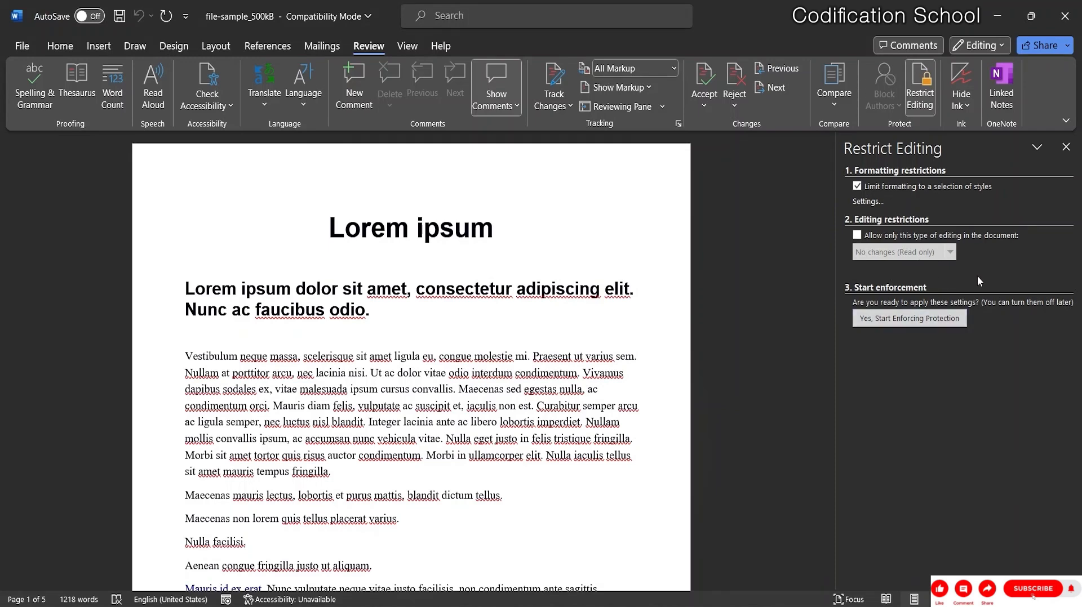
pyautogui.click(856, 187)
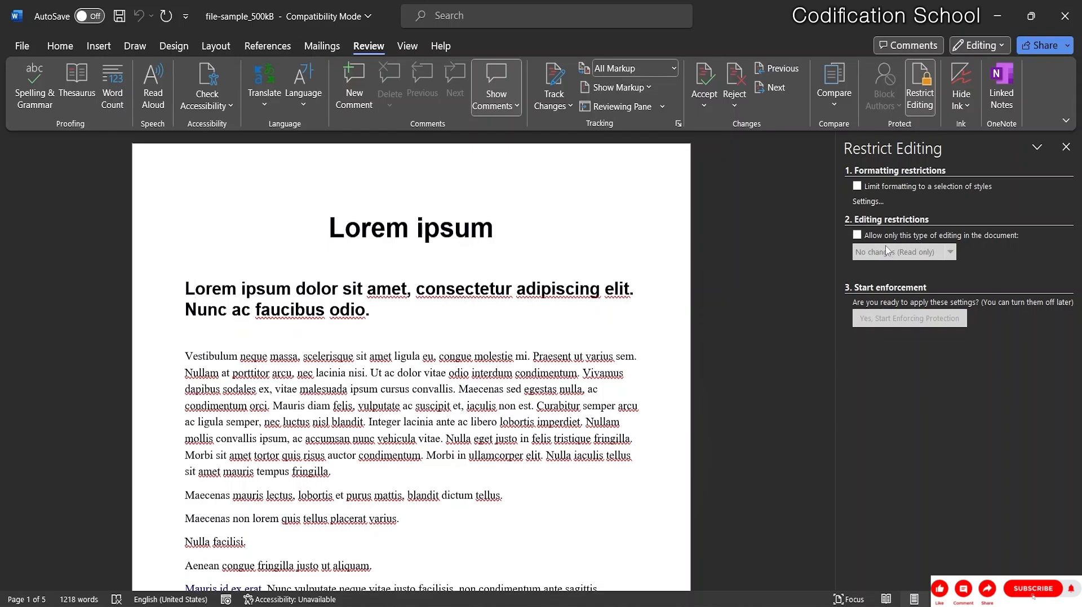
# Allow only No changes (Read only) editing with Everyone unchecked, then start enforcing protection.
pyautogui.click(857, 235)
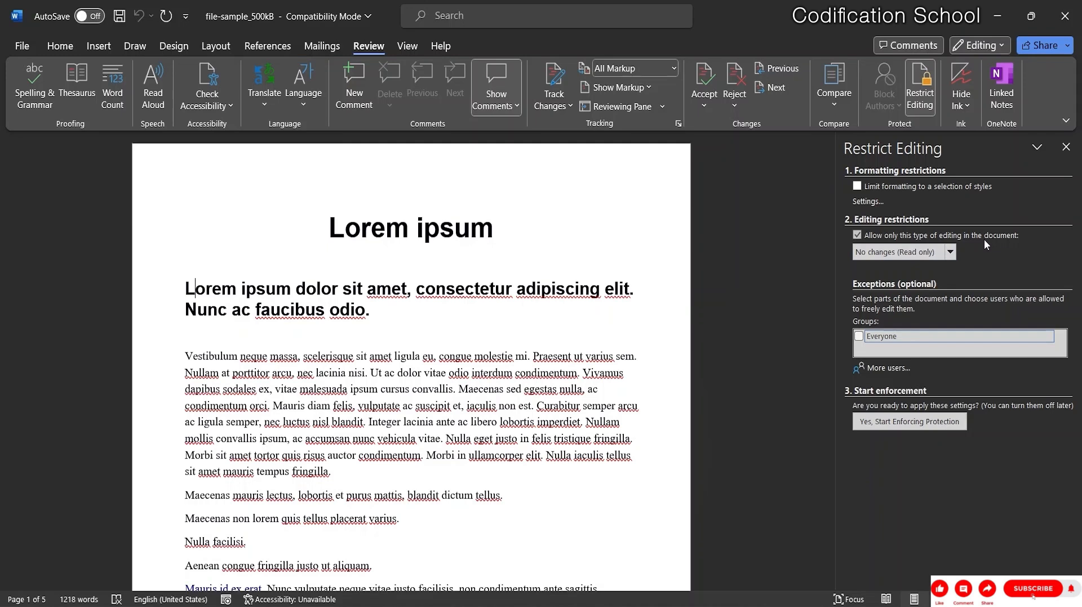
pyautogui.click(951, 256)
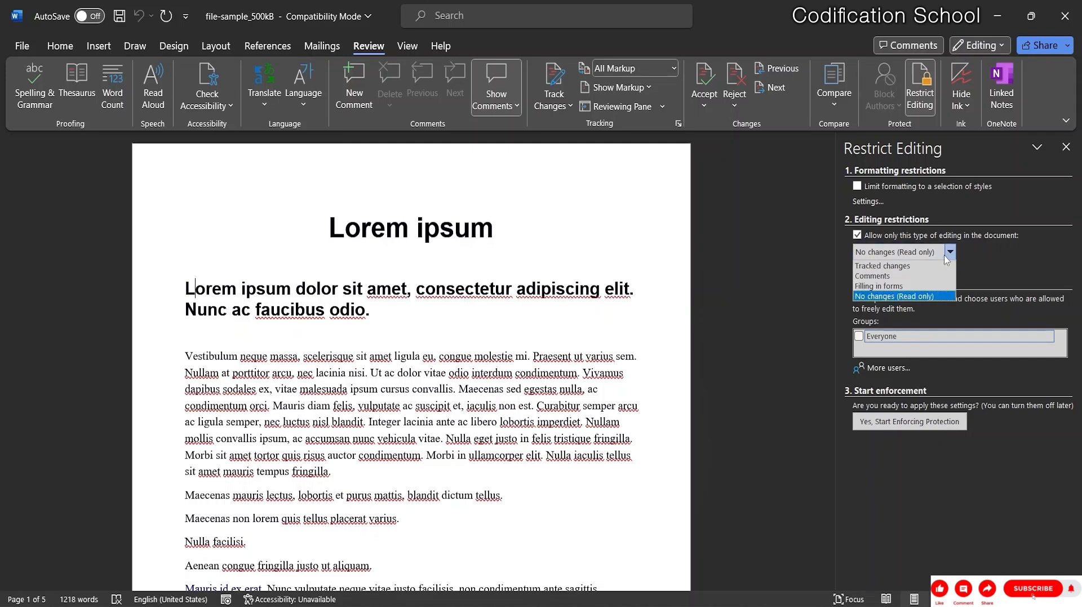
pyautogui.click(902, 297)
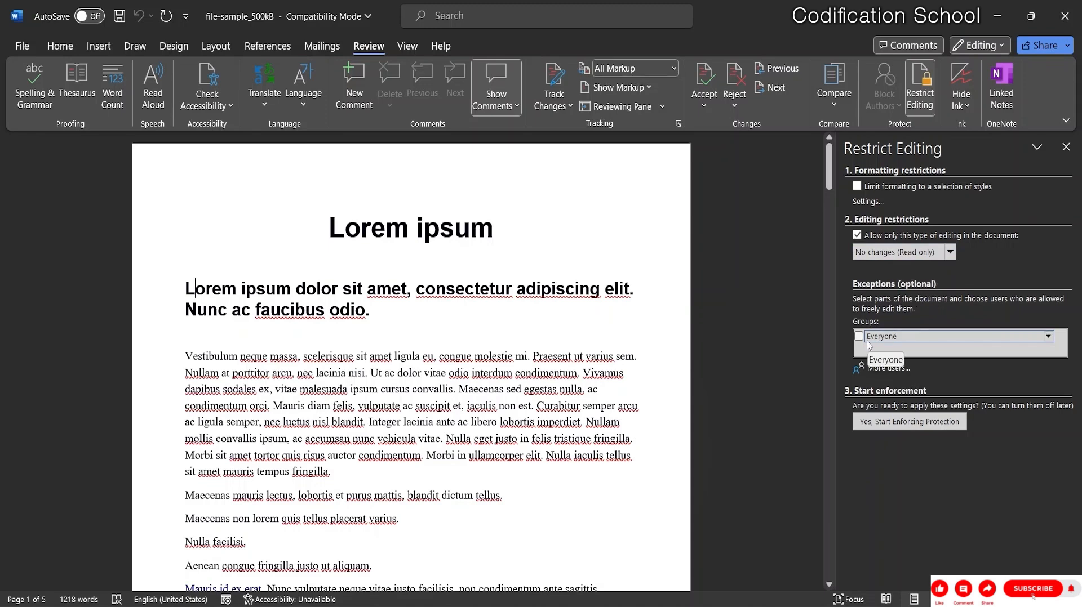
pyautogui.click(858, 336)
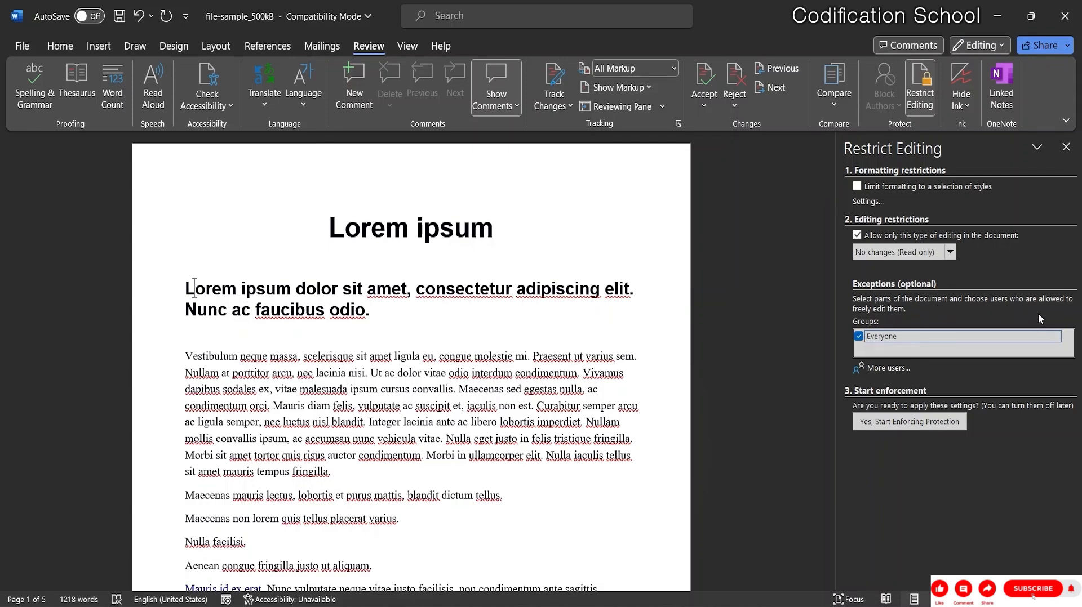
pyautogui.click(858, 337)
pyautogui.click(885, 423)
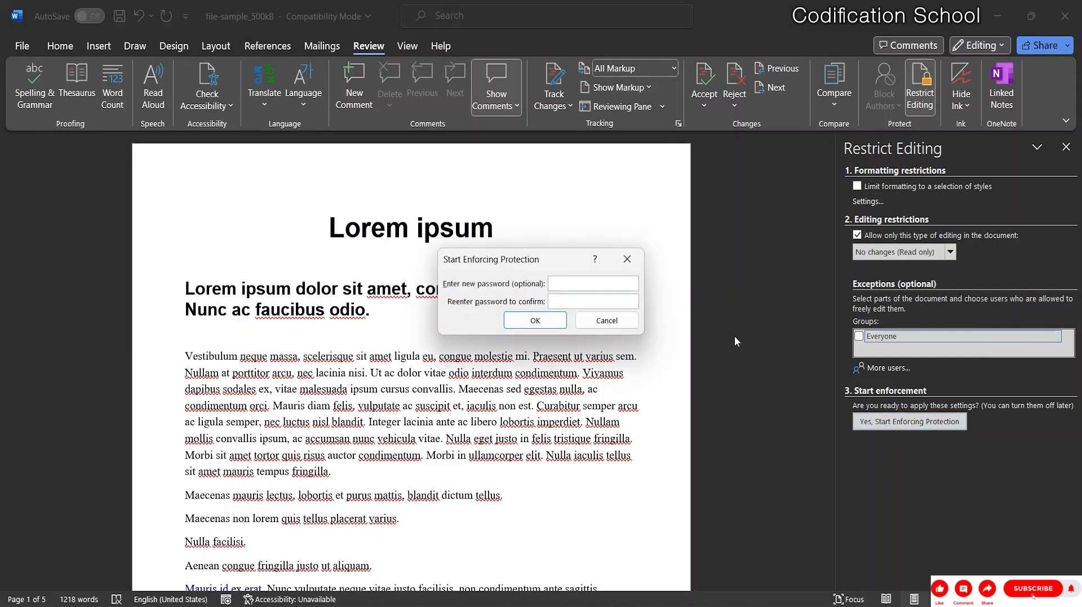
# Enter and confirm the enforcement password to apply read-only protection, then place the cursor in the body text.
pyautogui.write('12345')
pyautogui.click(567, 301)
pyautogui.write('123456')
pyautogui.click(527, 322)
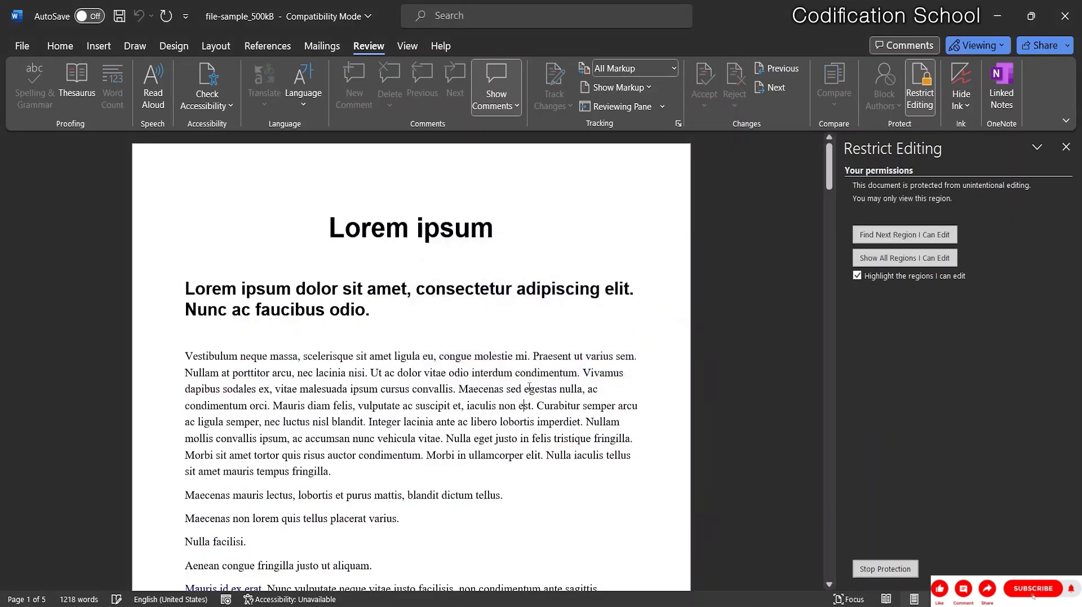
pyautogui.click(529, 388)
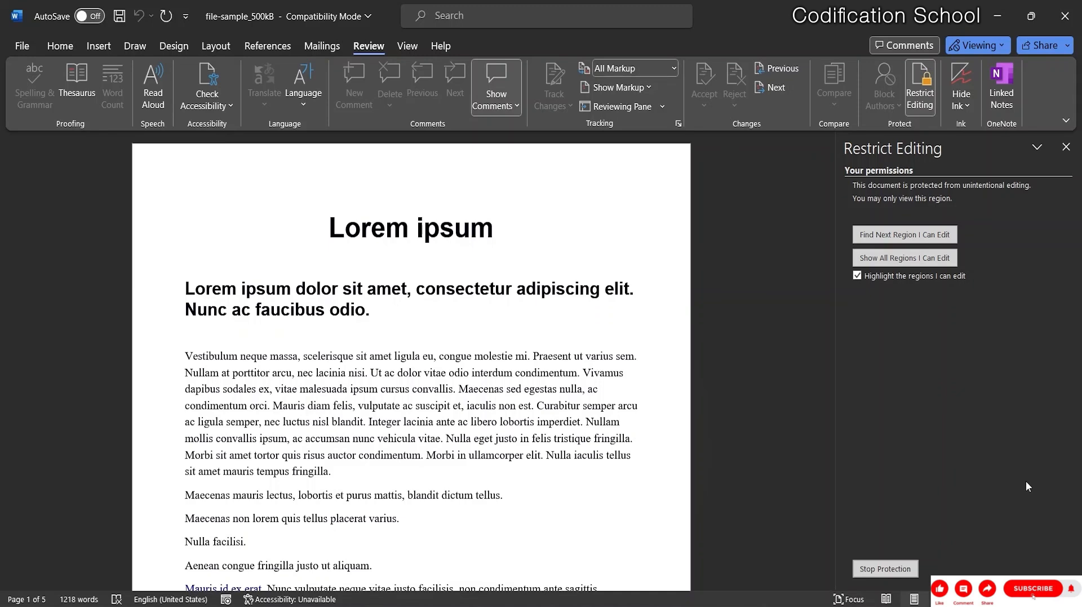
# Try deleting characters in the body text and heading to confirm edits are blocked.
pyautogui.press('BackSpace')
pyautogui.press('BackSpace')
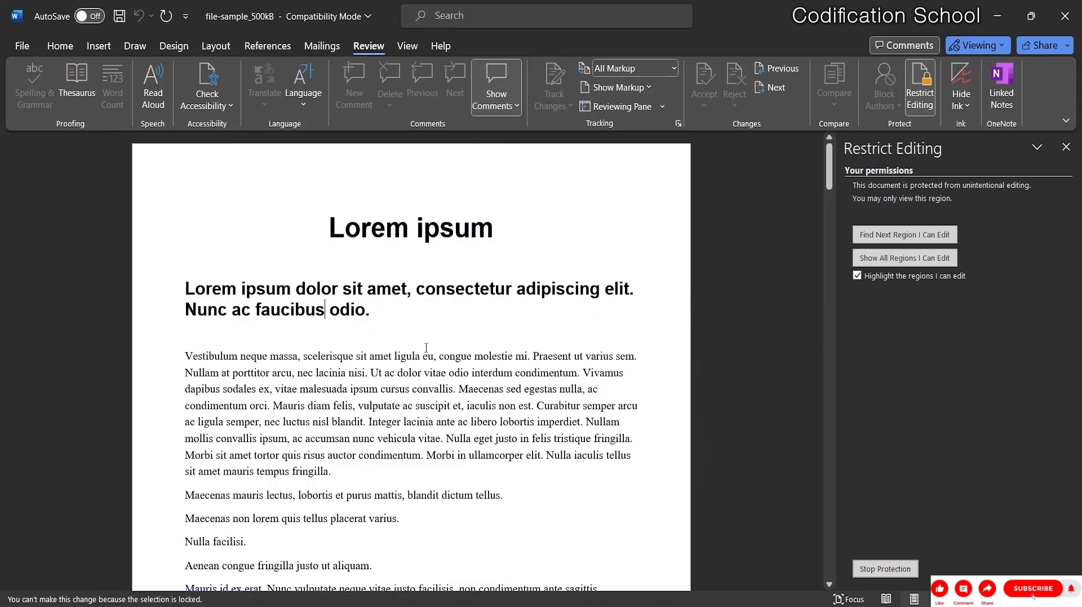
pyautogui.click(536, 289)
pyautogui.press('BackSpace')
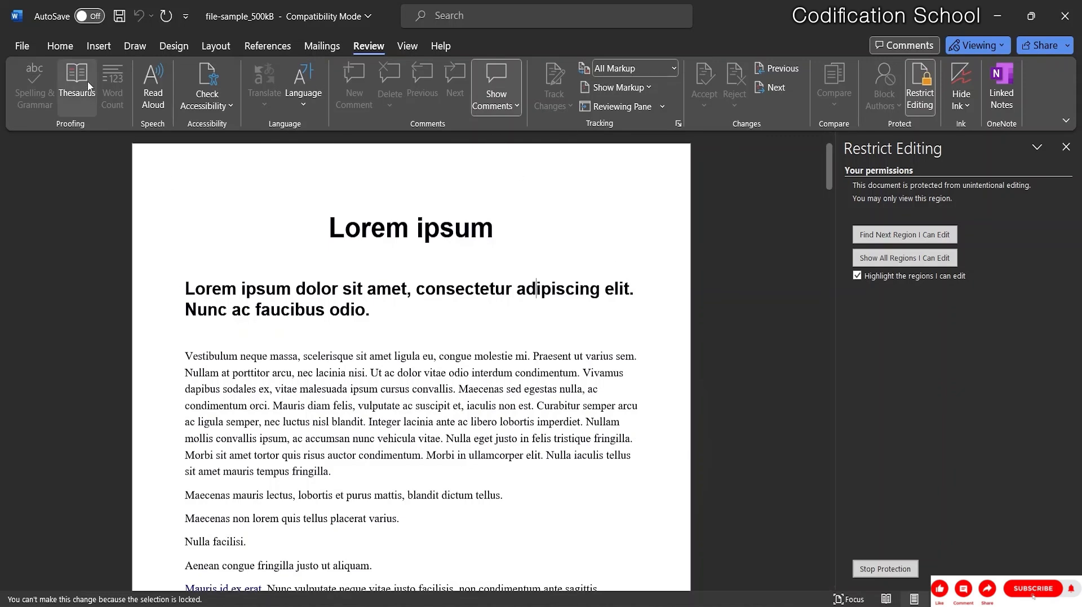
# Show the Home tab commands, then select and deselect part of the second heading.
pyautogui.click(60, 45)
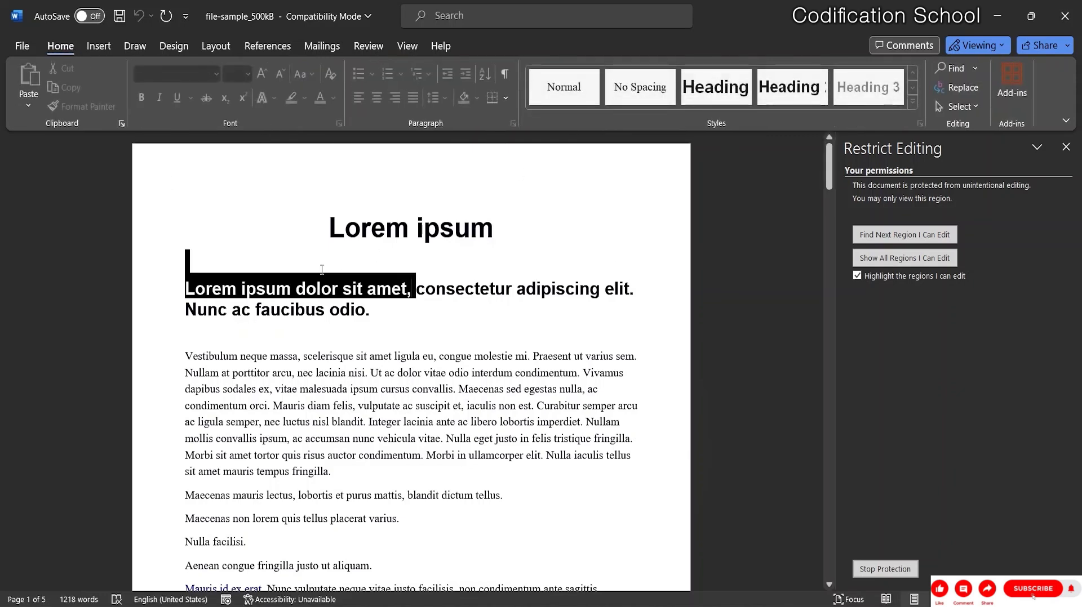
pyautogui.moveTo(417, 289); pyautogui.dragTo(186, 262)
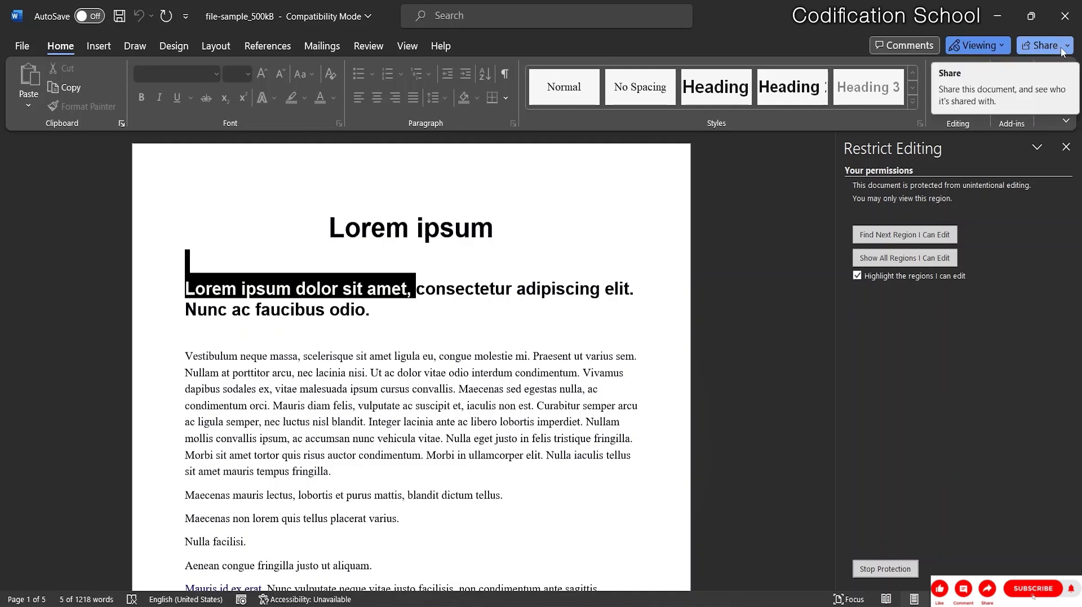
pyautogui.click(646, 347)
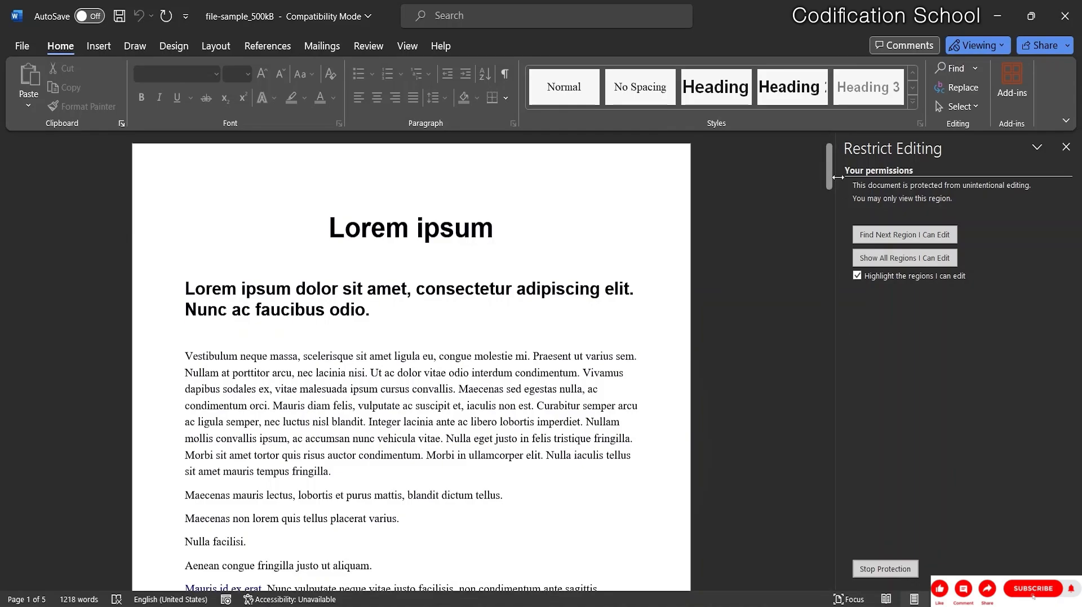
# Choose Stop Protection in the Restrict Editing pane to get the Unprotect Document dialog.
pyautogui.moveTo(828, 183)
pyautogui.mouseDown()
pyautogui.moveTo(827, 388)
pyautogui.moveTo(847, 565)
pyautogui.moveTo(834, 183)
pyautogui.mouseUp()
pyautogui.click(896, 570)
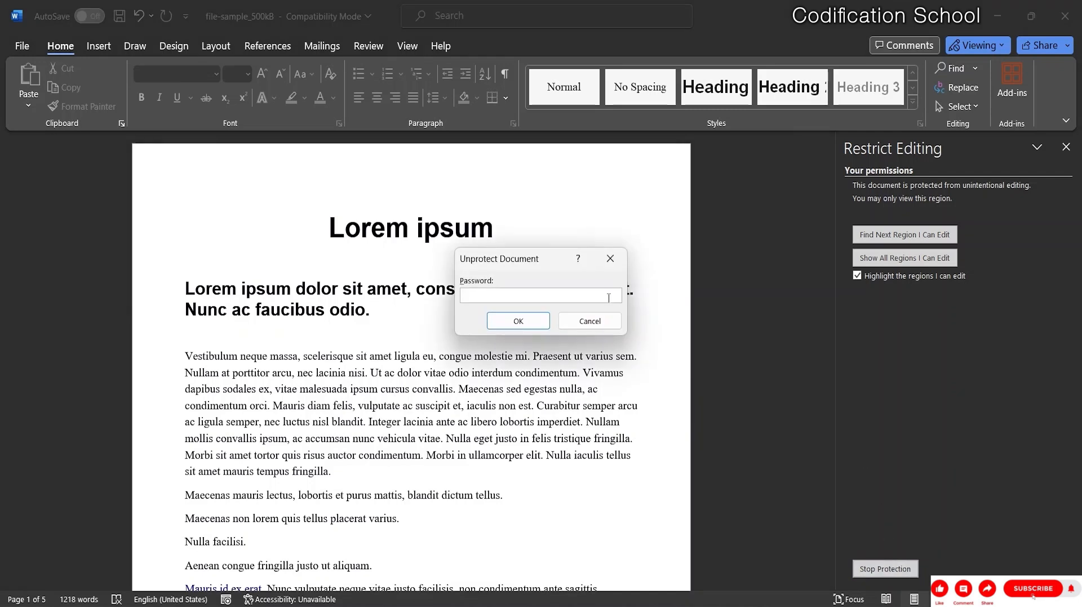
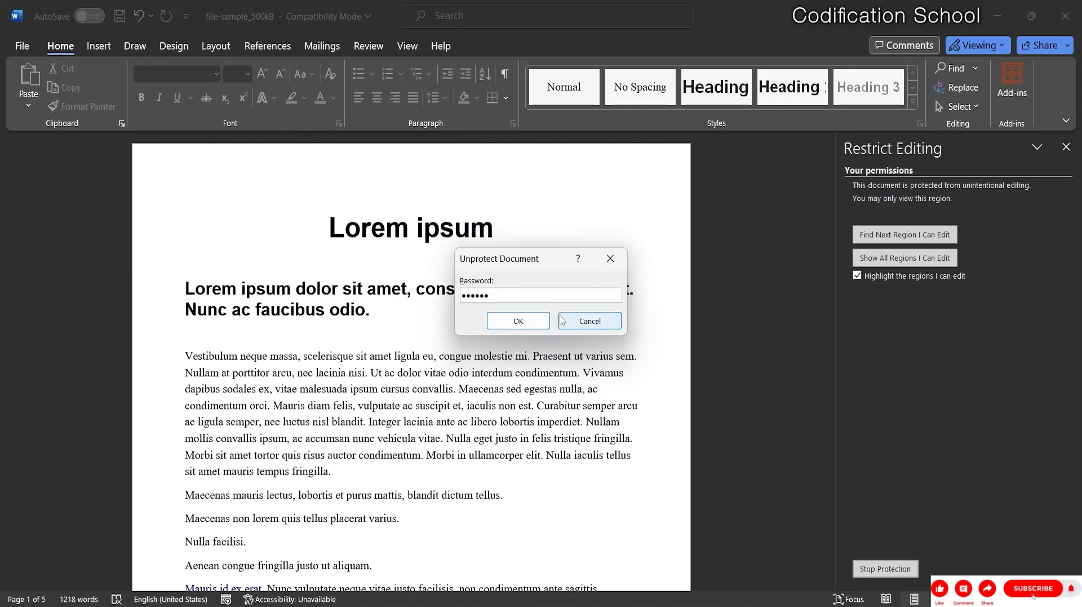
# Confirm the password to unprotect the document, then expand the Everyone exception options.
pyautogui.click(532, 322)
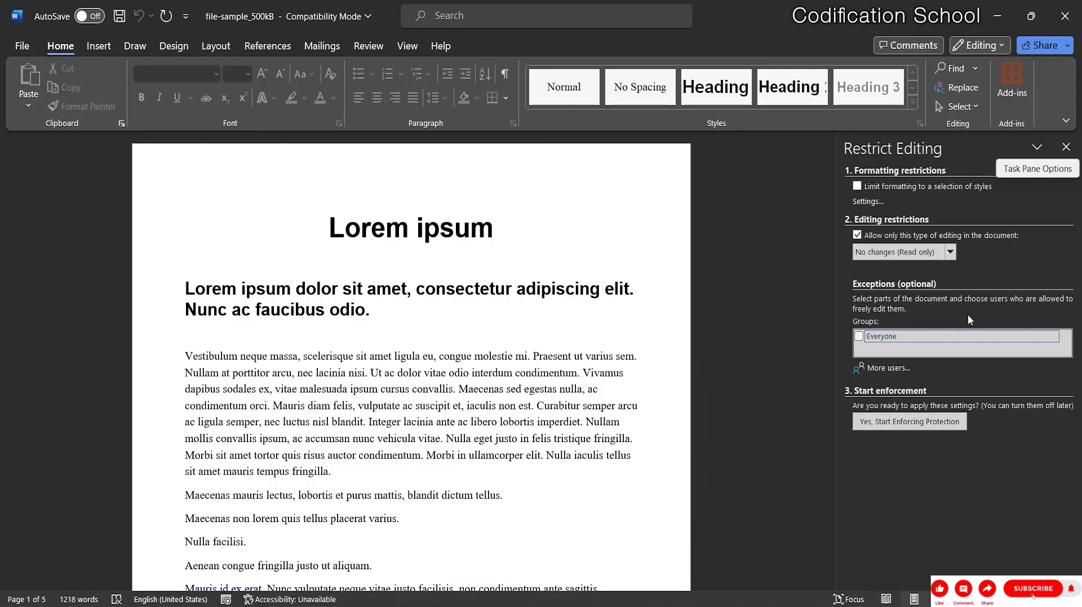
pyautogui.click(1053, 337)
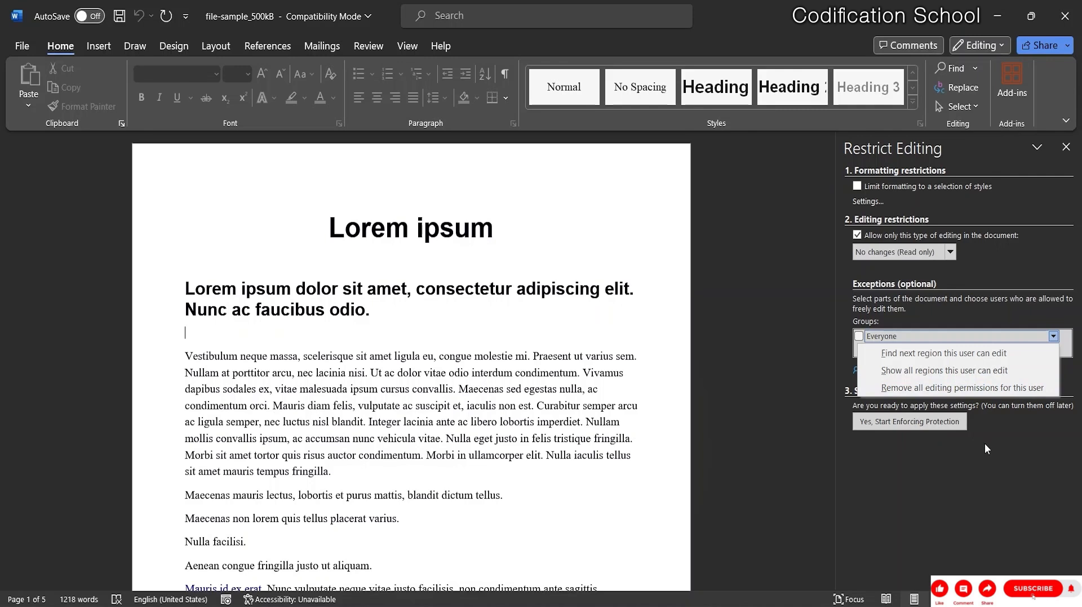
pyautogui.click(966, 455)
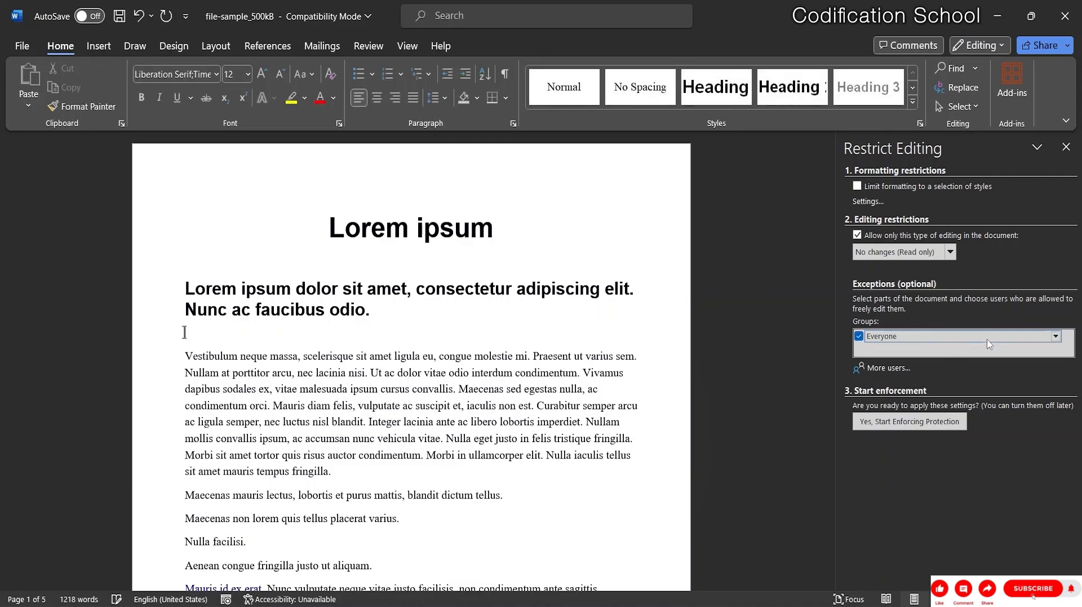
pyautogui.click(1031, 338)
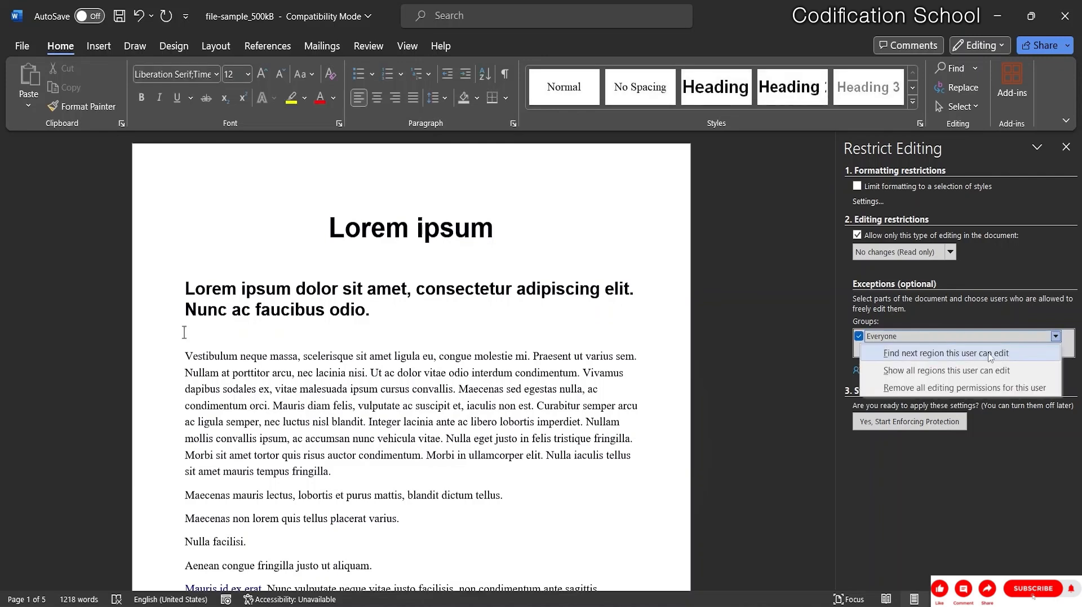
pyautogui.click(1012, 333)
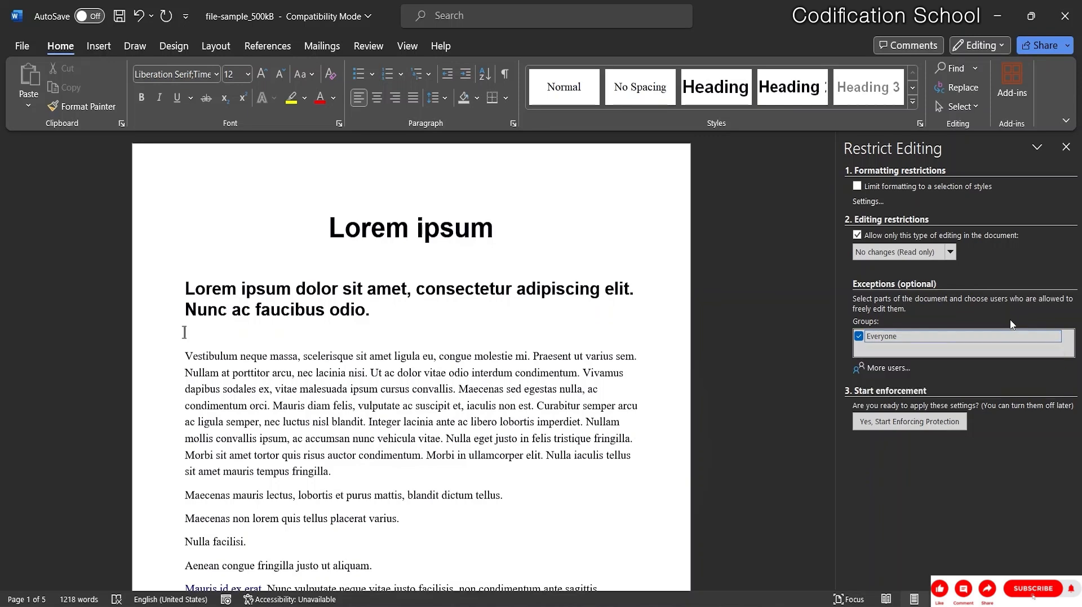
pyautogui.click(858, 336)
# Untick 'Allow only this type of editing', close the Restrict Editing pane, and bring up the Review ribbon.
pyautogui.click(858, 235)
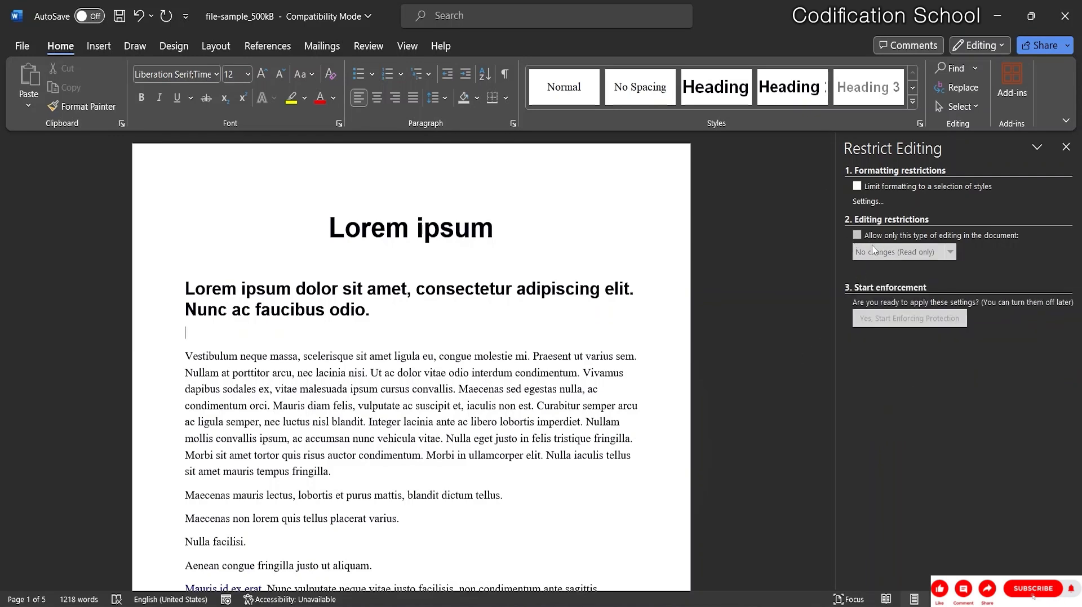
pyautogui.click(1066, 148)
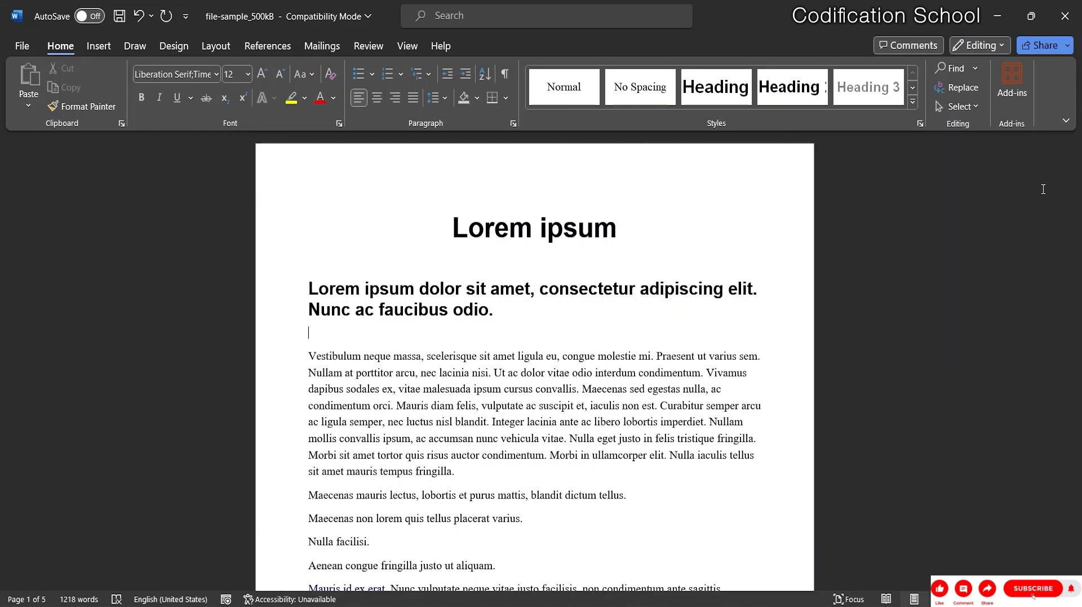
pyautogui.click(203, 48)
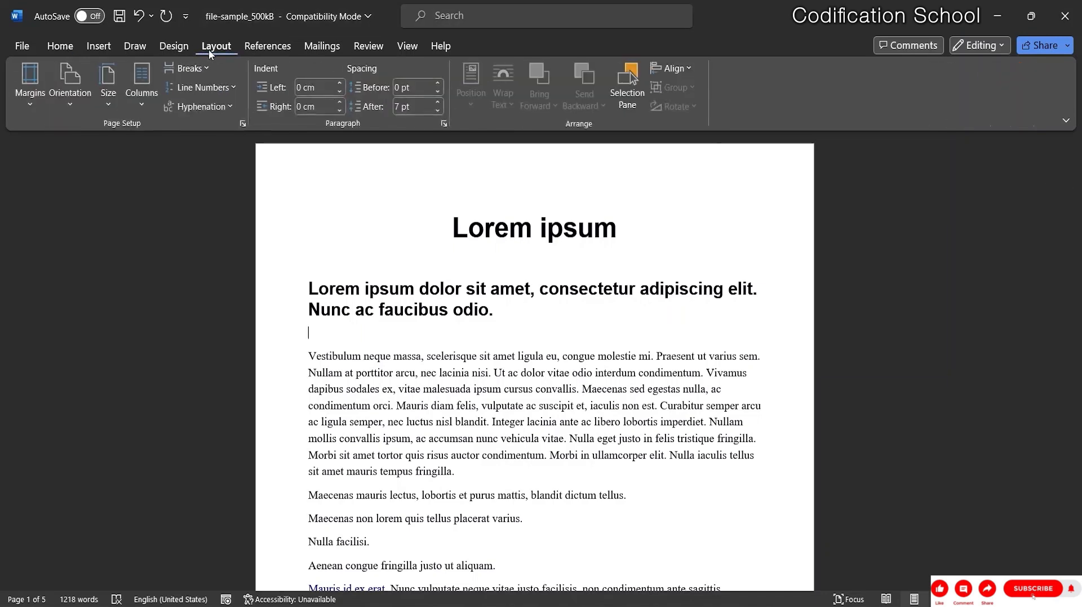
pyautogui.click(363, 46)
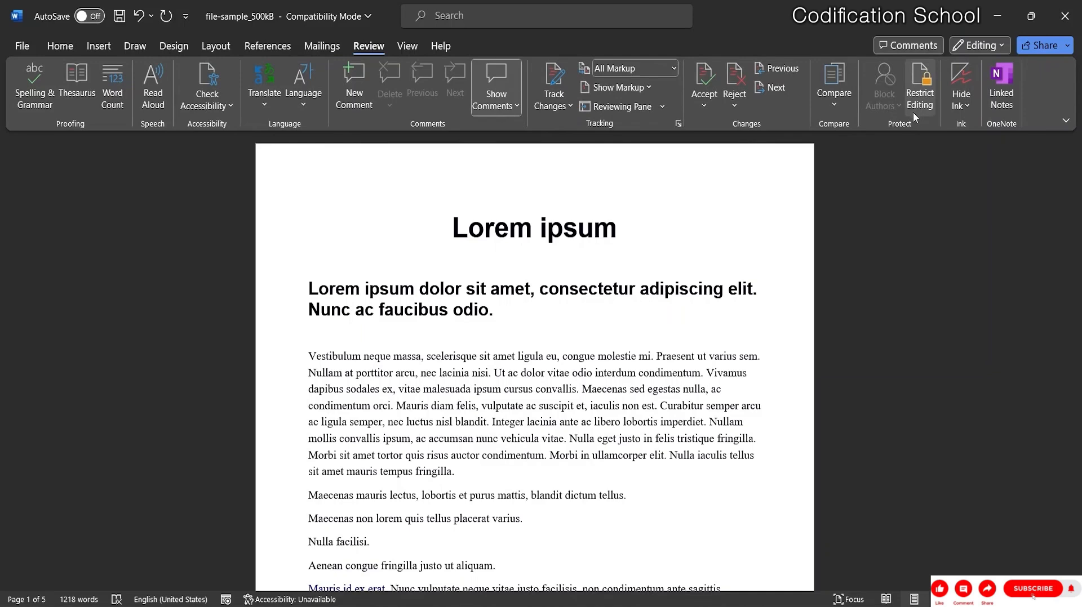